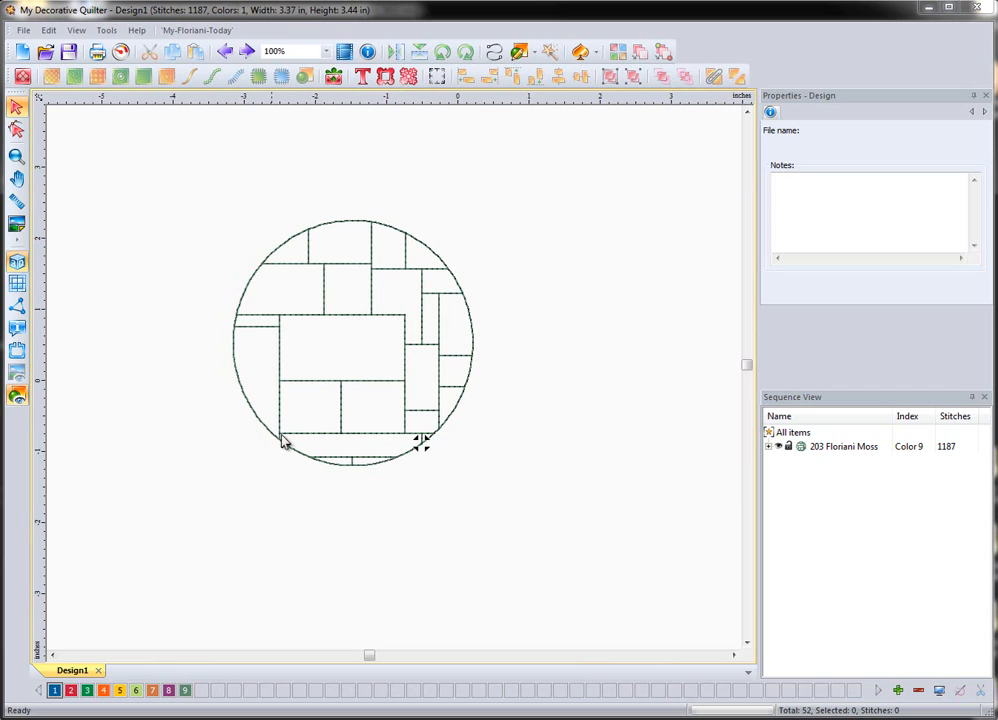
# Step: View the Block_Squares_Circle design in the Blocks category of the embellishments library
pyautogui.click(334, 78)
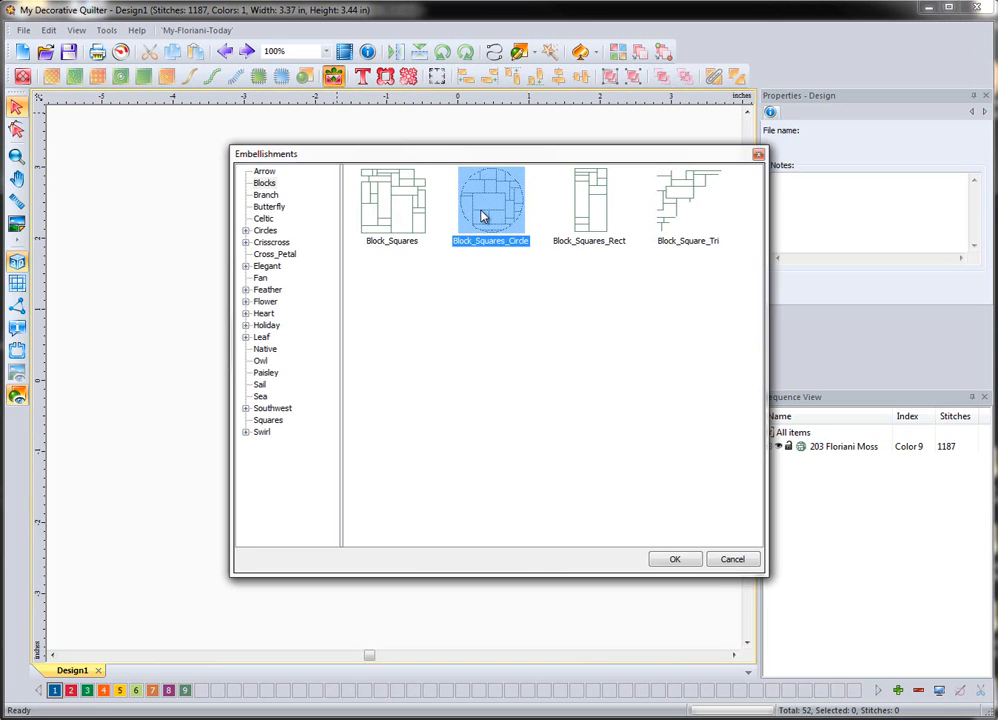
pyautogui.click(730, 560)
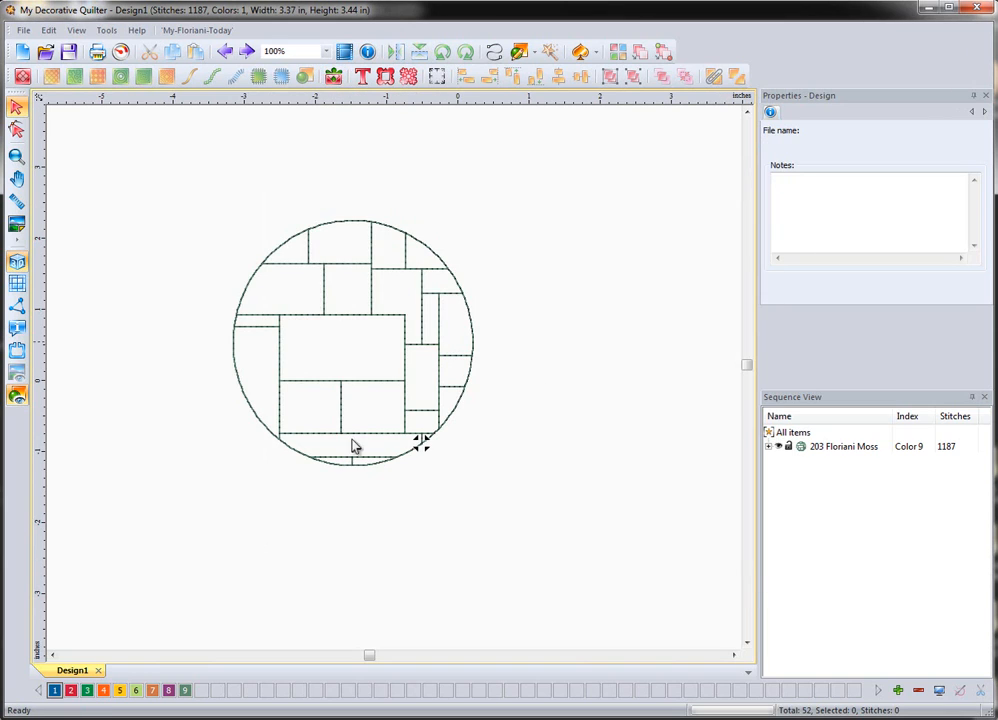
# Step: Try a single united outline around the whole block circle design, and undo it
pyautogui.click(464, 400)
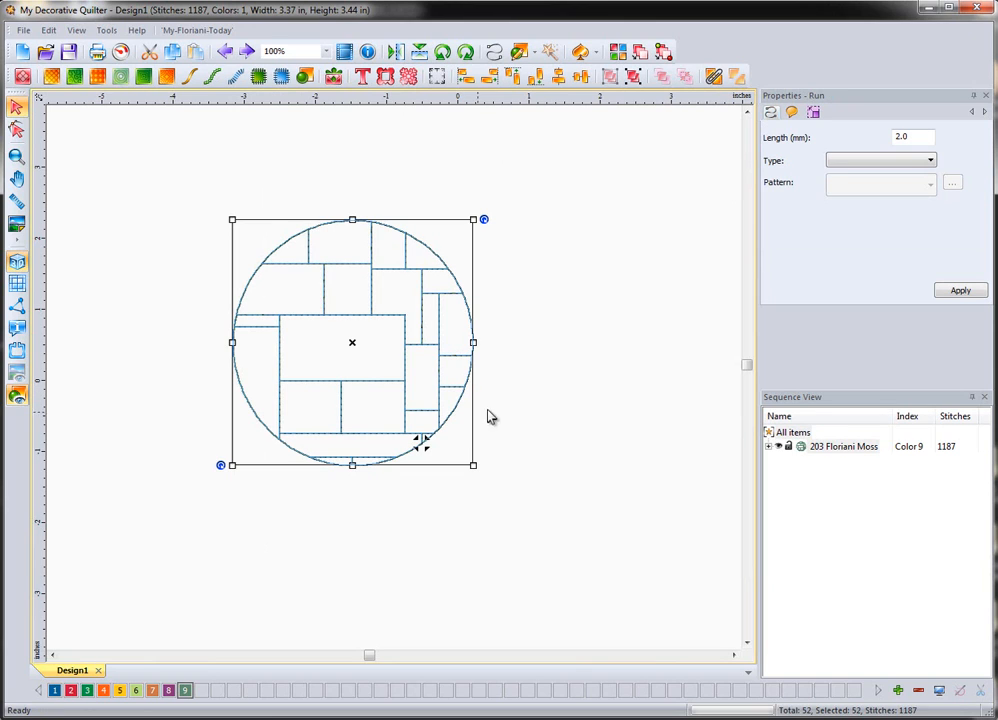
pyautogui.rightClick(441, 346)
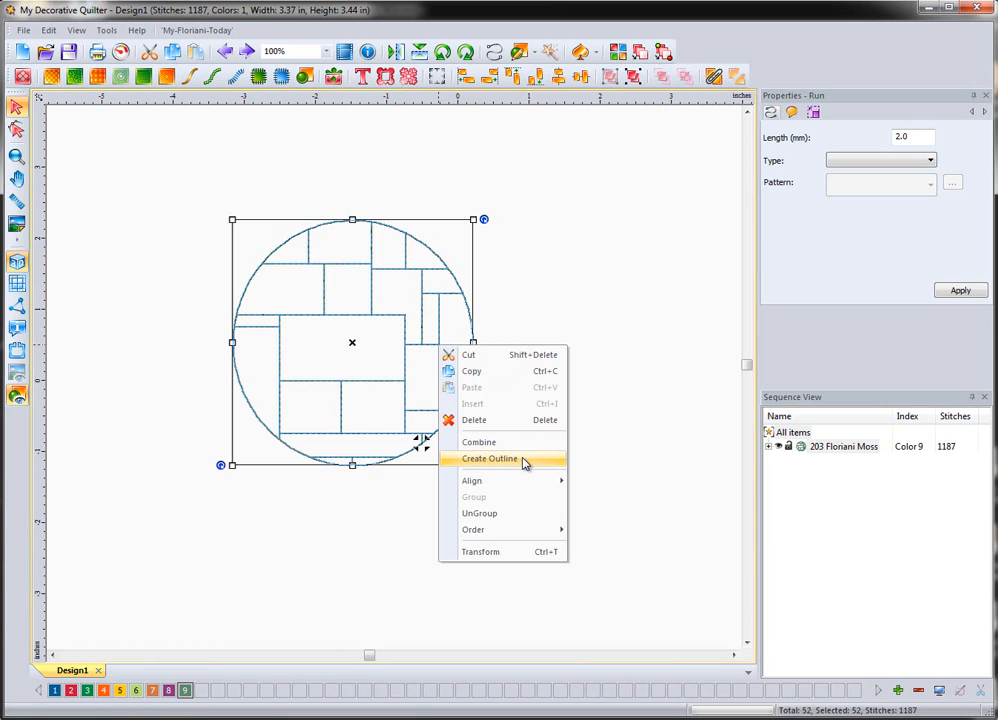
pyautogui.click(490, 459)
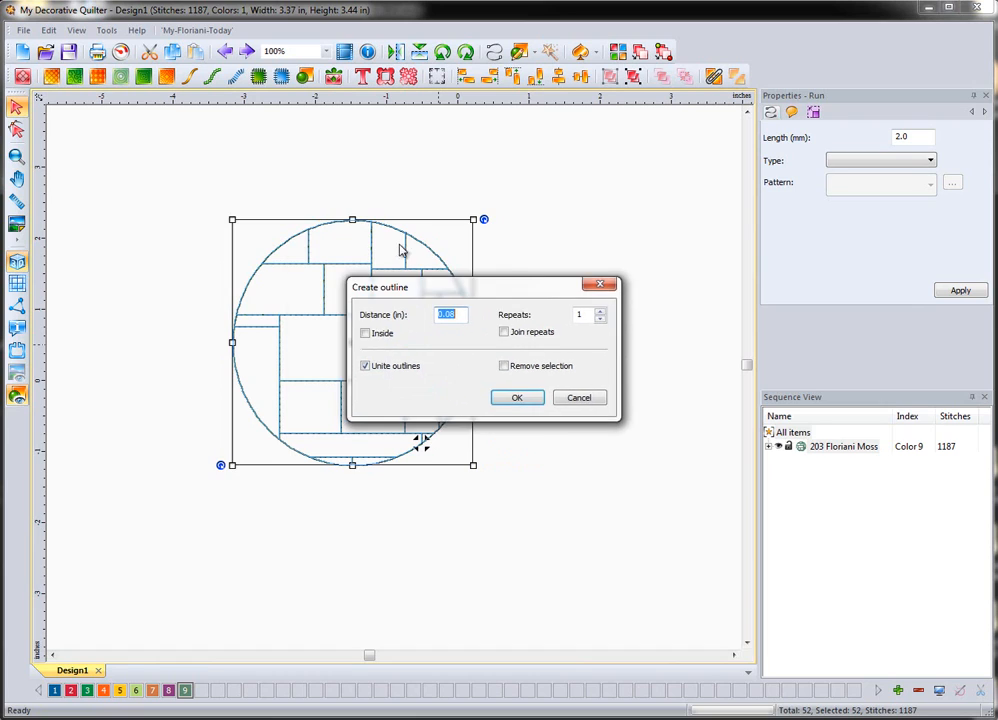
pyautogui.moveTo(491, 292); pyautogui.dragTo(374, 215)
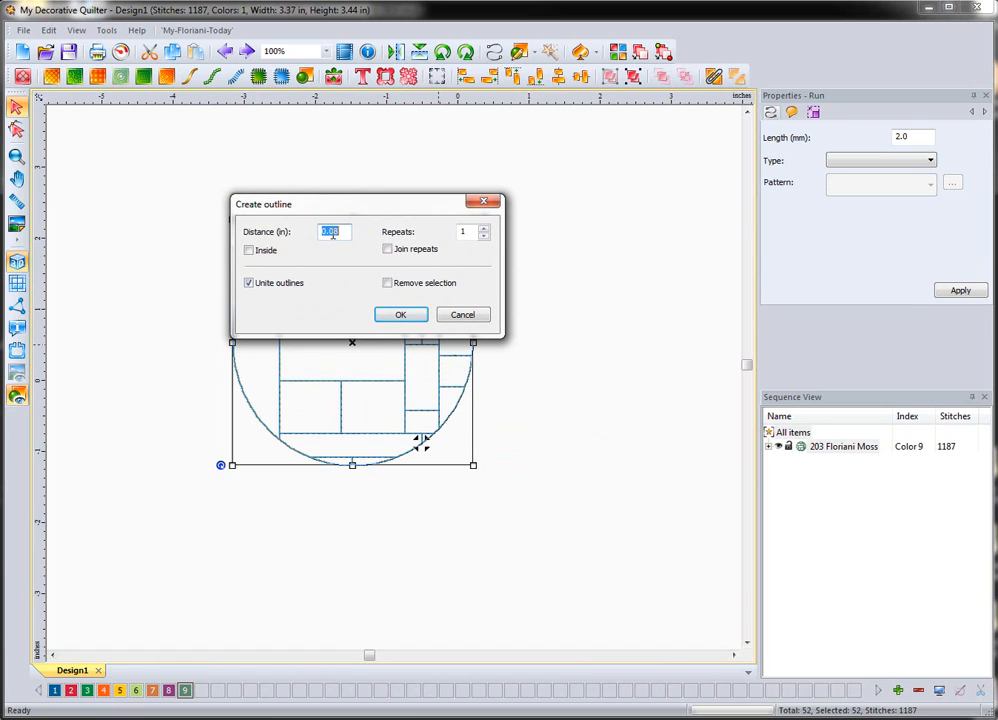
pyautogui.moveTo(379, 204); pyautogui.dragTo(630, 131)
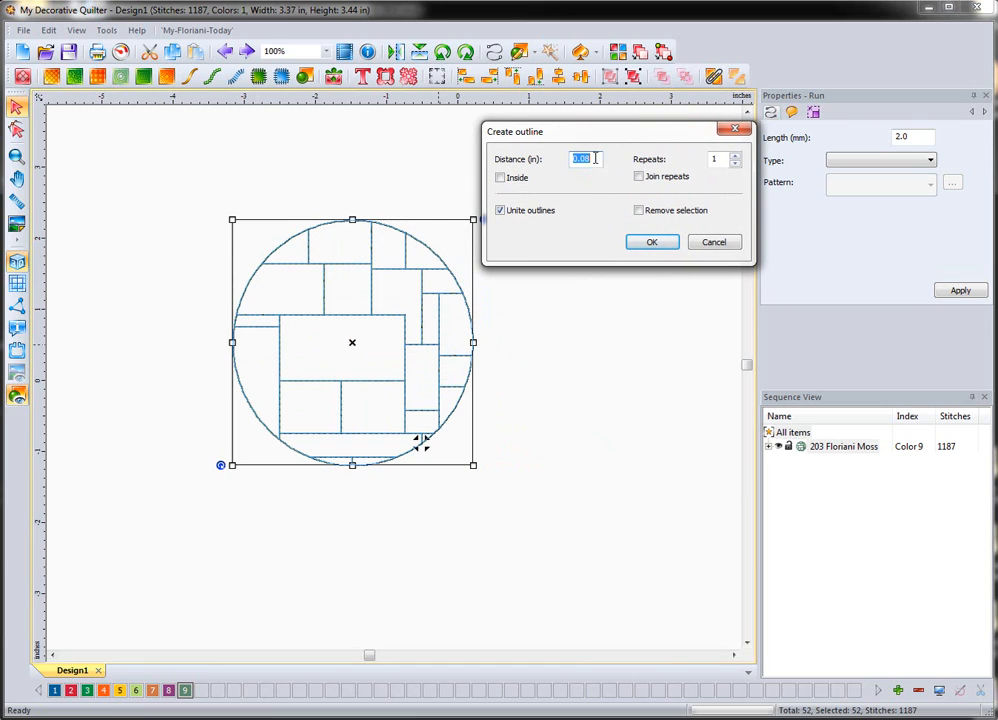
pyautogui.moveTo(582, 158); pyautogui.dragTo(591, 158)
pyautogui.click(650, 242)
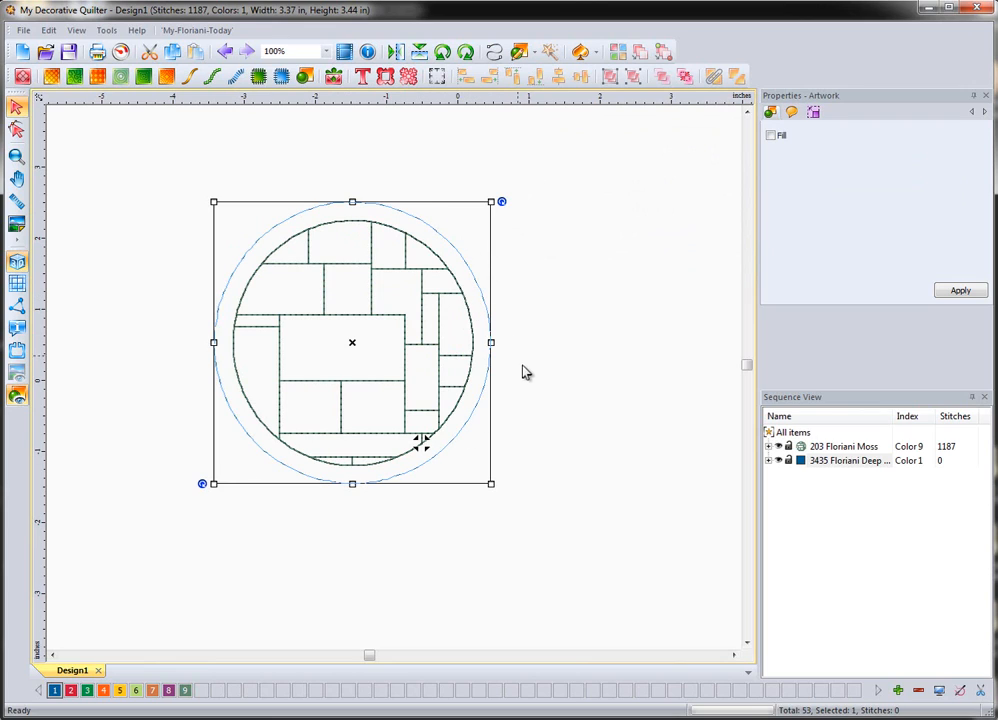
pyautogui.hotkey('ctrl', 'z')
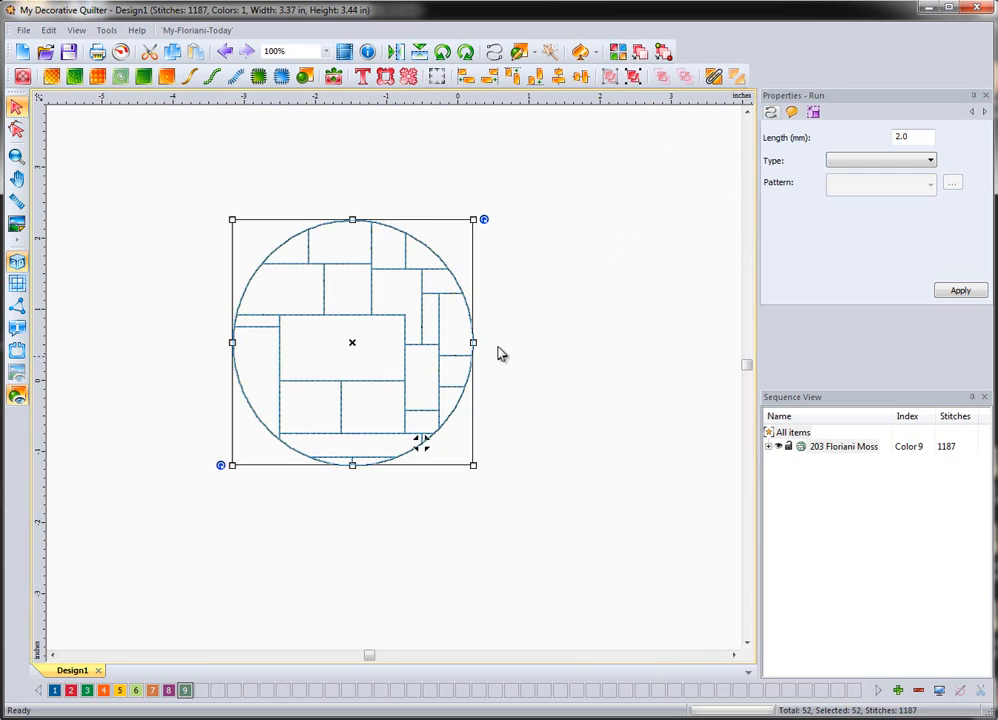
# Step: Create an outline with 3 repeats around the block circle design, keeping the outlines united
pyautogui.rightClick(467, 326)
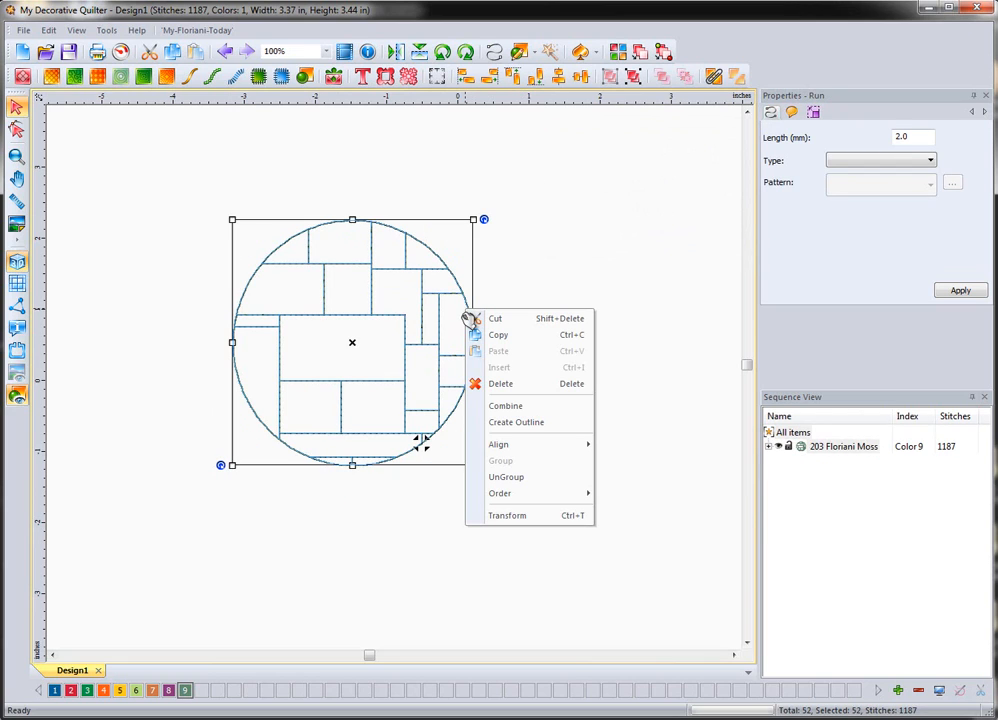
pyautogui.click(512, 422)
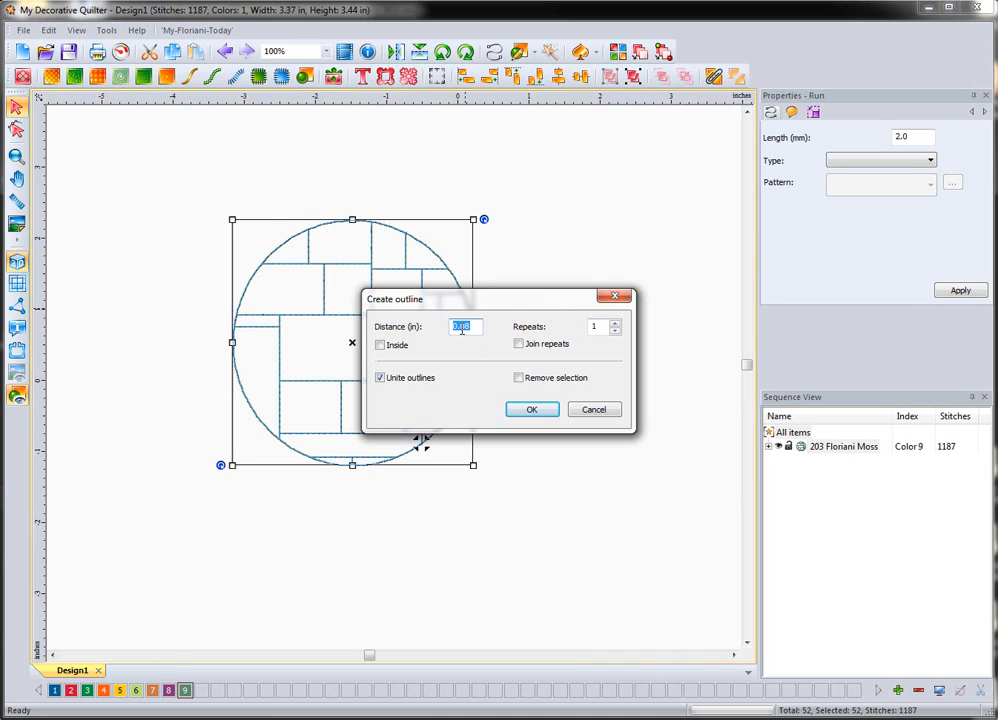
pyautogui.moveTo(462, 328); pyautogui.dragTo(472, 328)
pyautogui.click(614, 323)
pyautogui.click(615, 324)
pyautogui.click(540, 412)
pyautogui.click(530, 479)
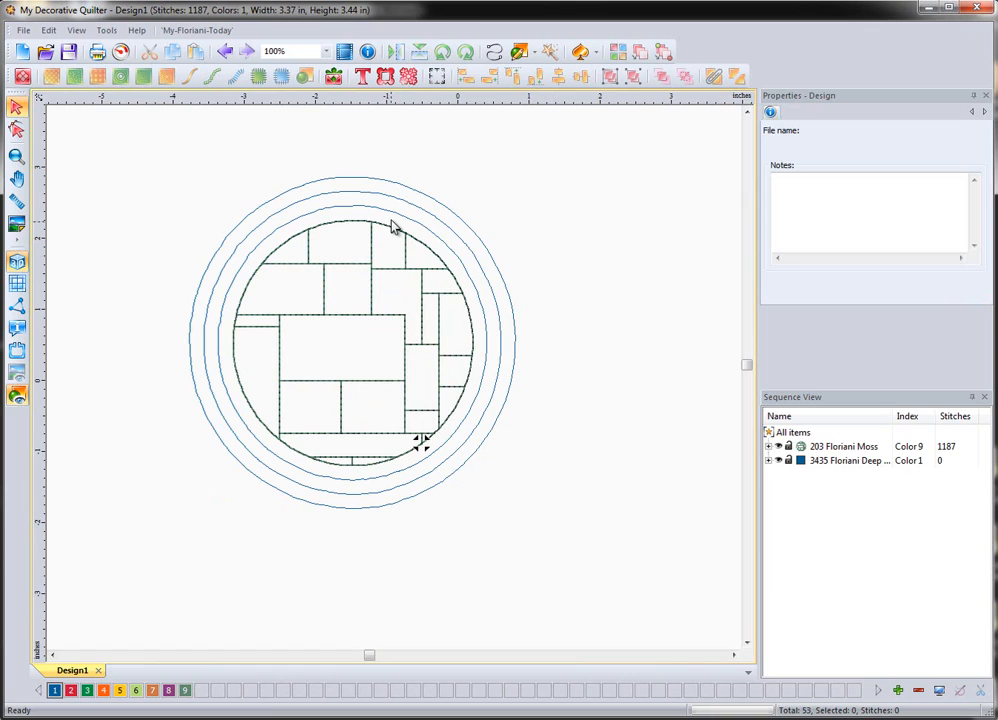
# Step: Break apart the combined outline artwork into separate rings and select them individually to check the separation
pyautogui.click(483, 303)
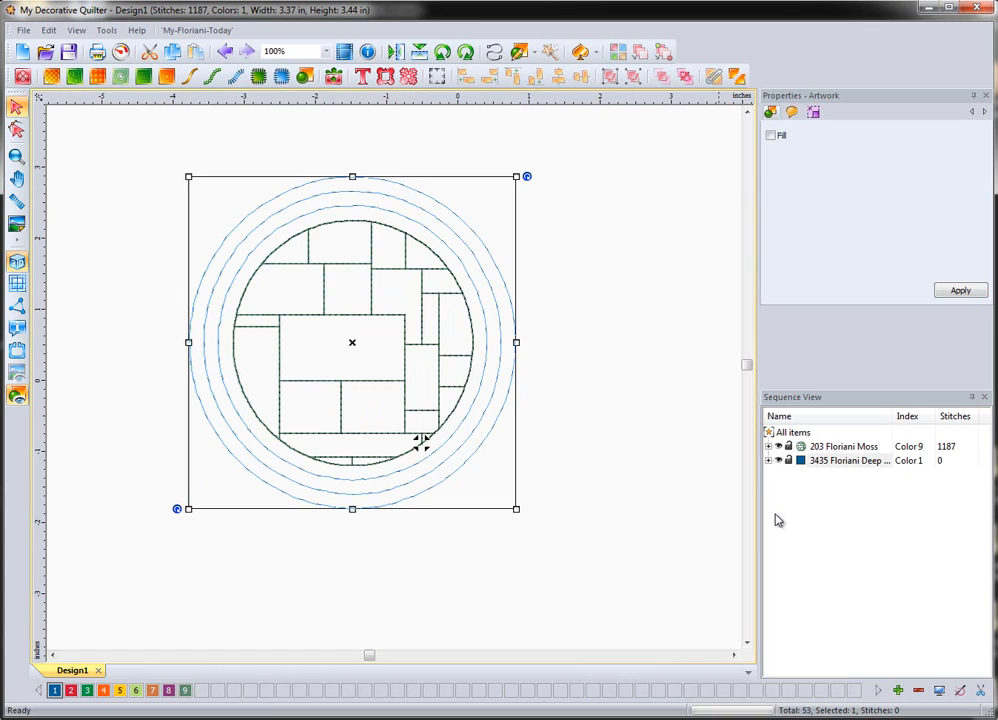
pyautogui.click(769, 461)
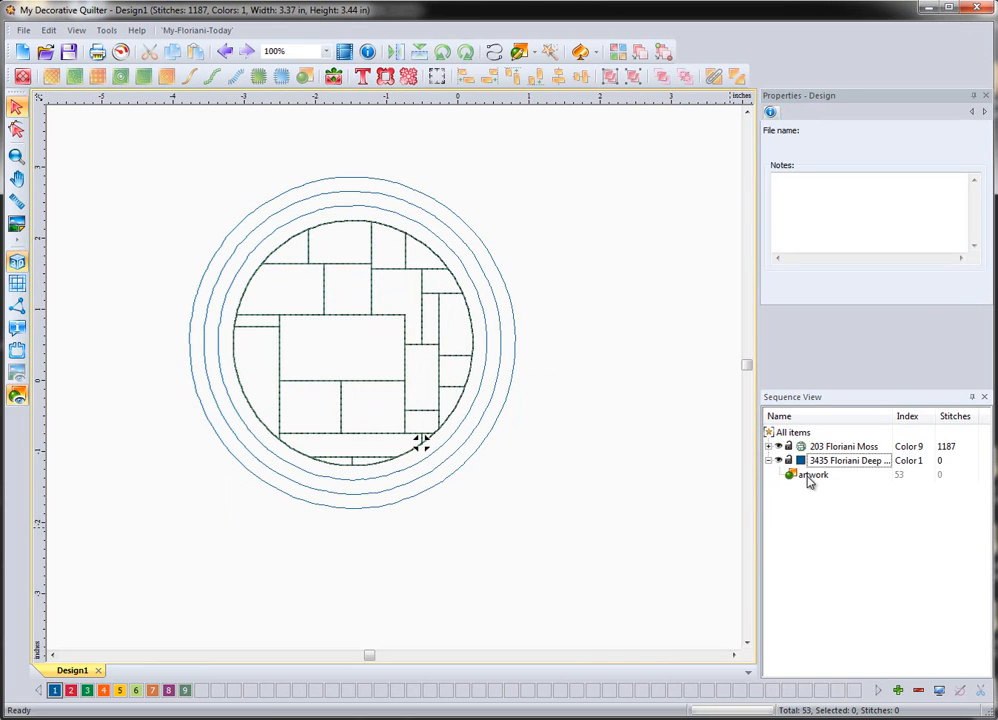
pyautogui.click(808, 477)
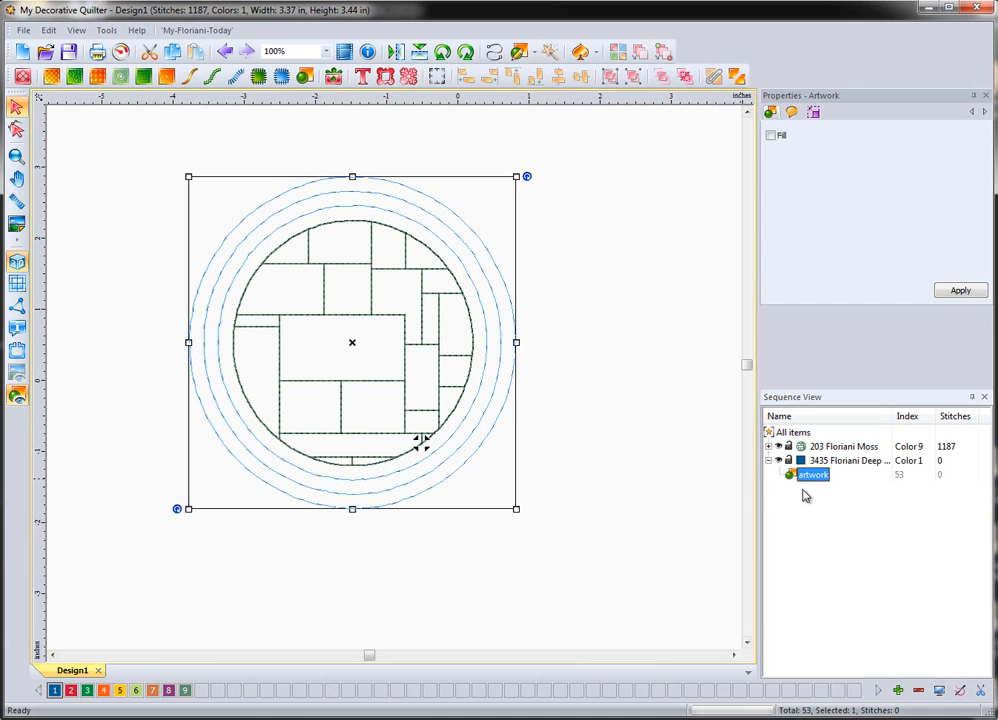
pyautogui.rightClick(508, 299)
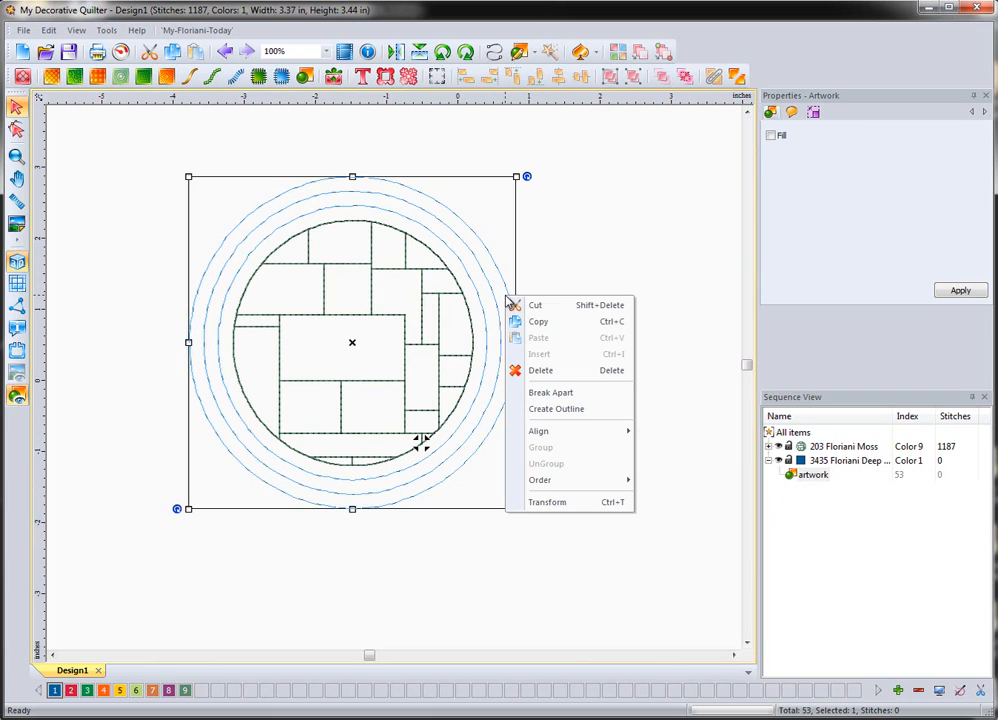
pyautogui.click(554, 398)
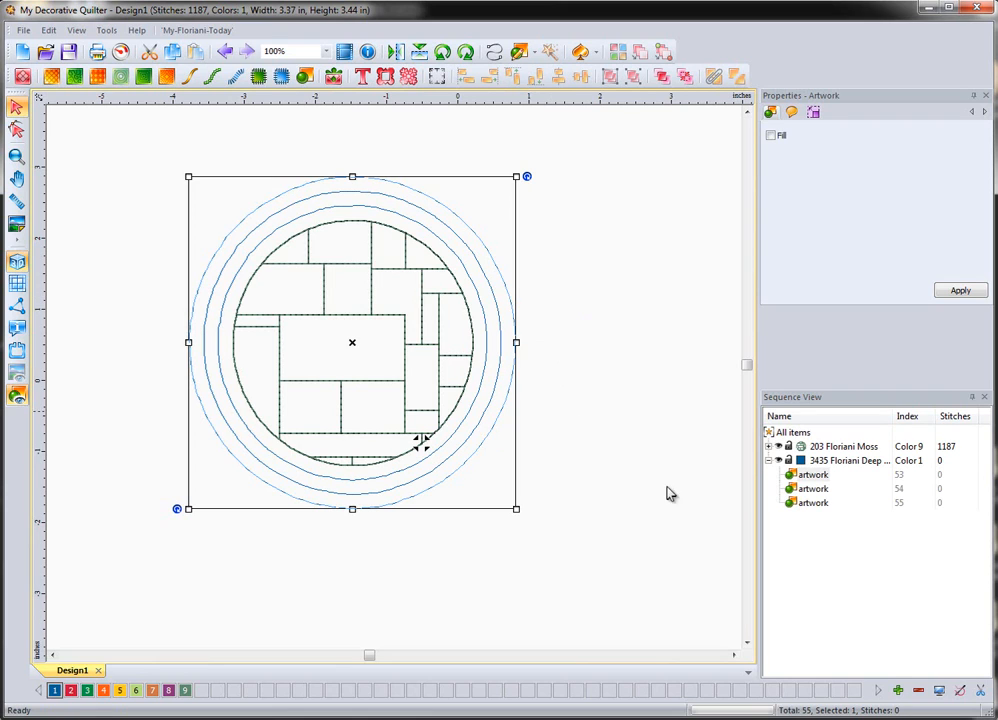
pyautogui.click(675, 441)
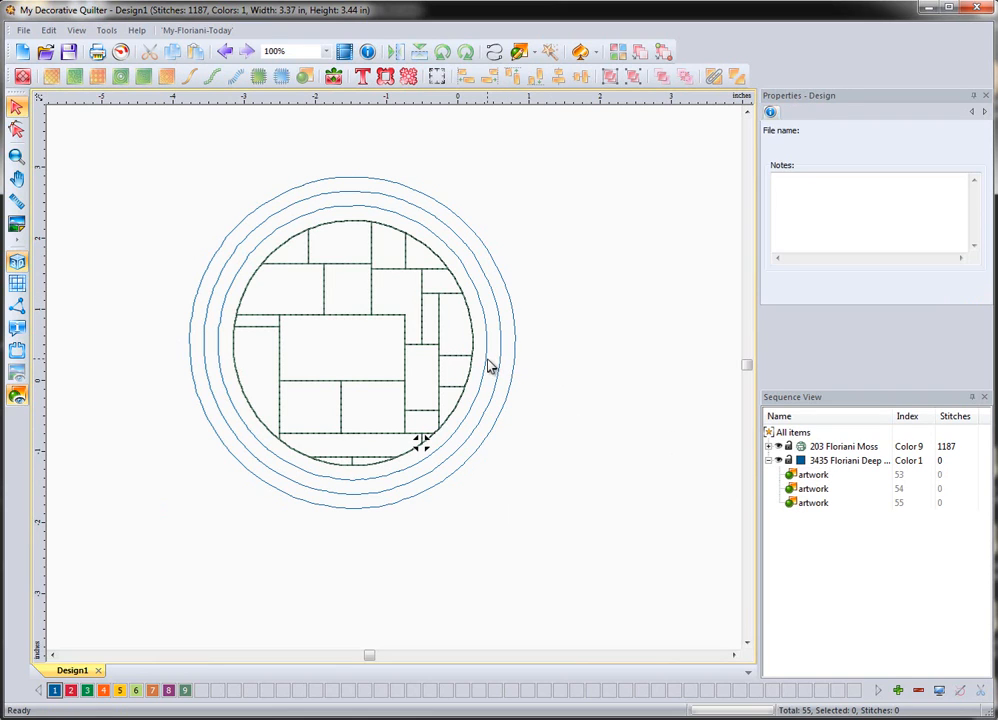
pyautogui.click(487, 363)
pyautogui.click(503, 366)
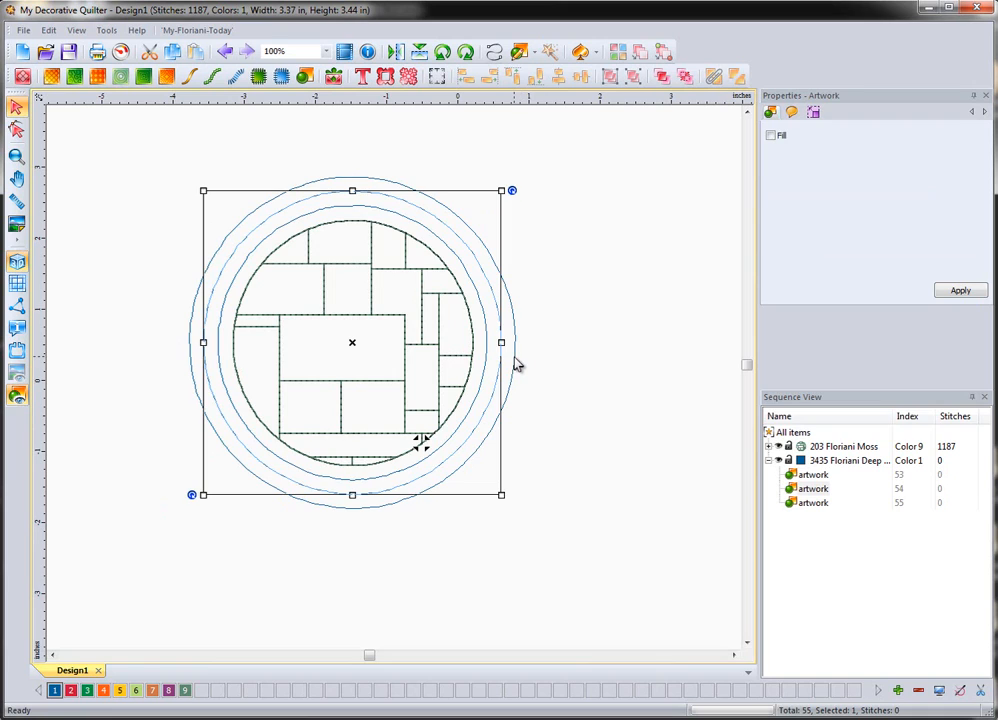
pyautogui.click(517, 365)
pyautogui.click(577, 393)
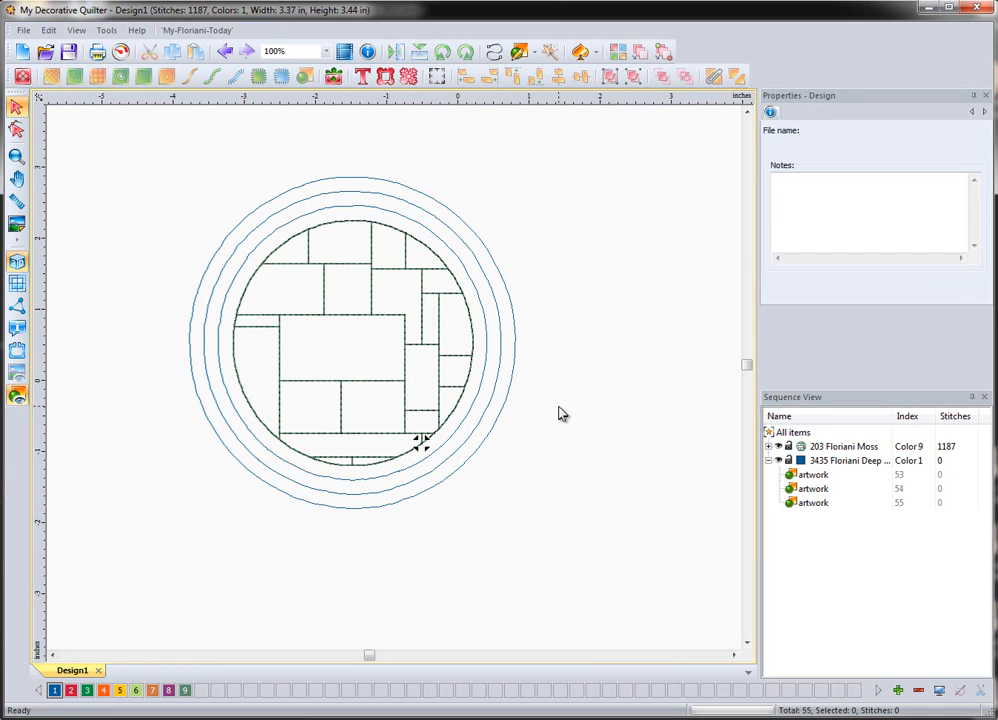
# Step: Convert the innermost ring to a motif run with pattern 105 and a pattern length of 5 mm
pyautogui.click(488, 370)
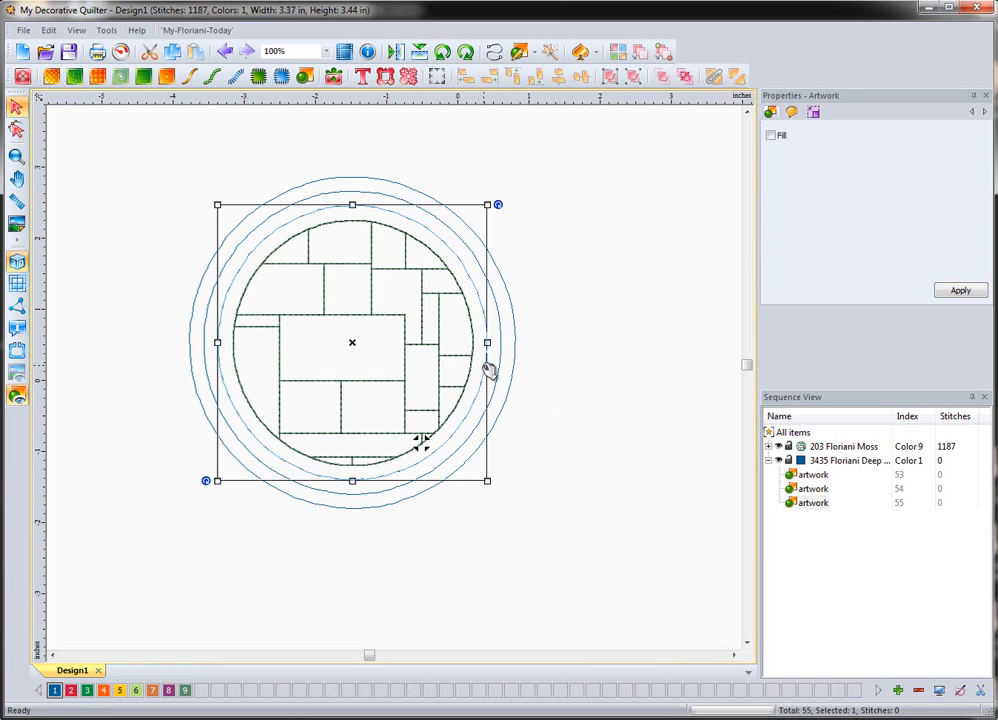
pyautogui.click(211, 78)
pyautogui.click(291, 305)
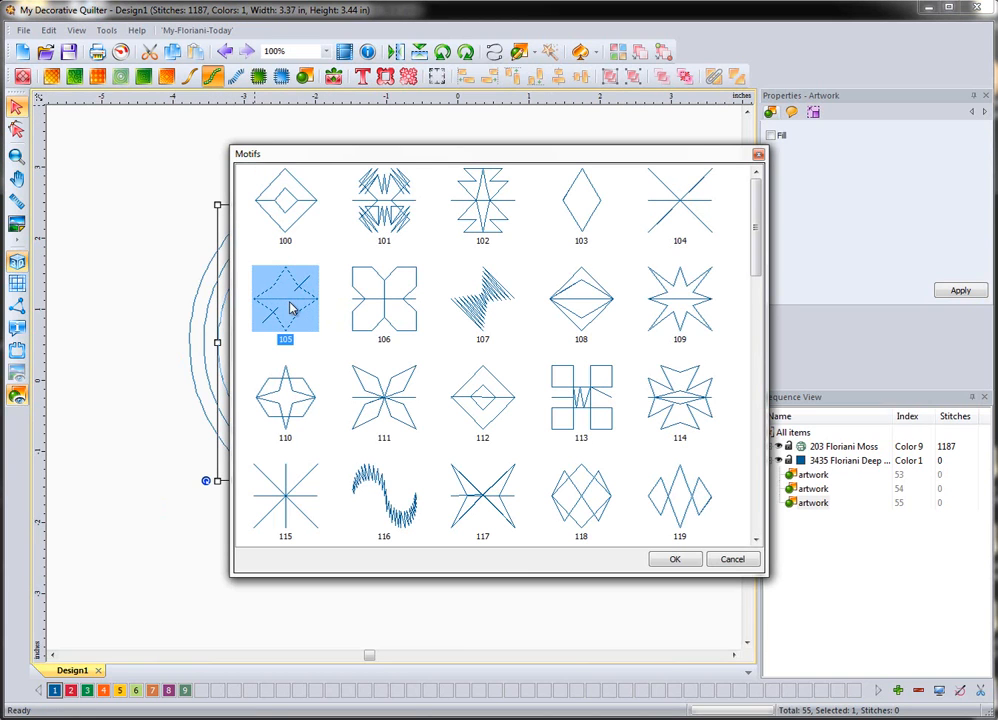
pyautogui.click(675, 559)
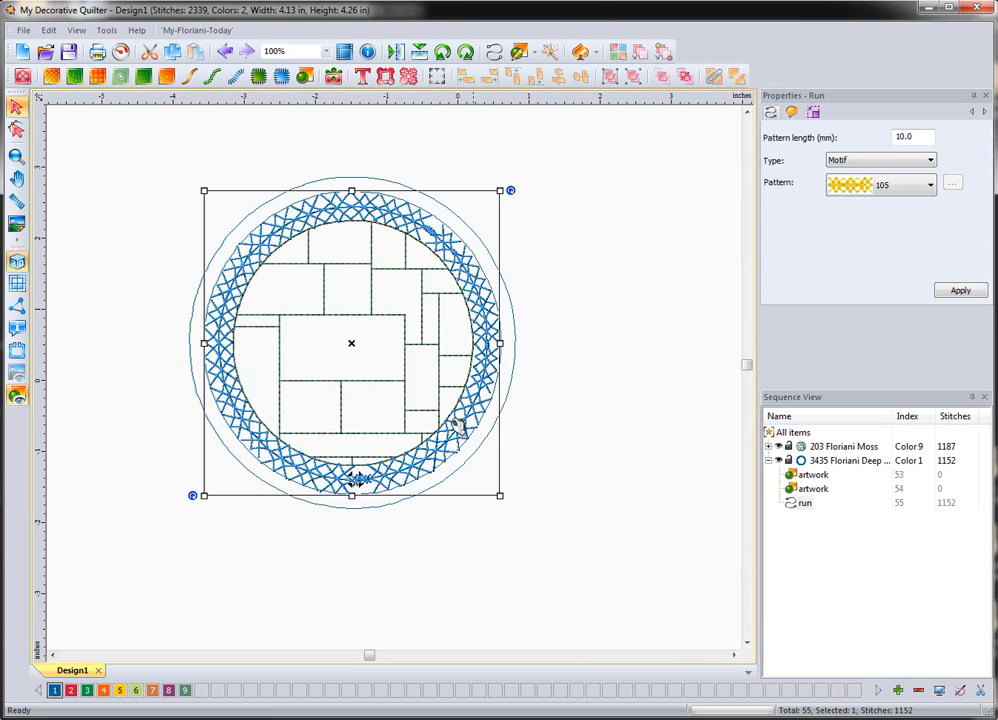
pyautogui.moveTo(900, 136); pyautogui.dragTo(853, 145)
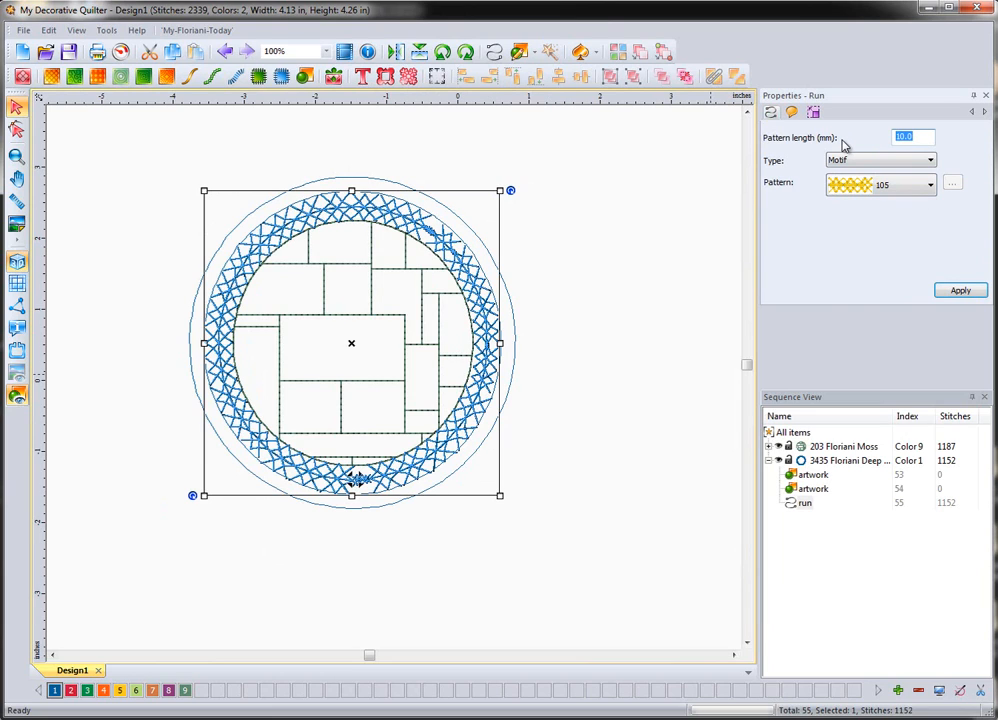
pyautogui.write('5')
pyautogui.click(955, 291)
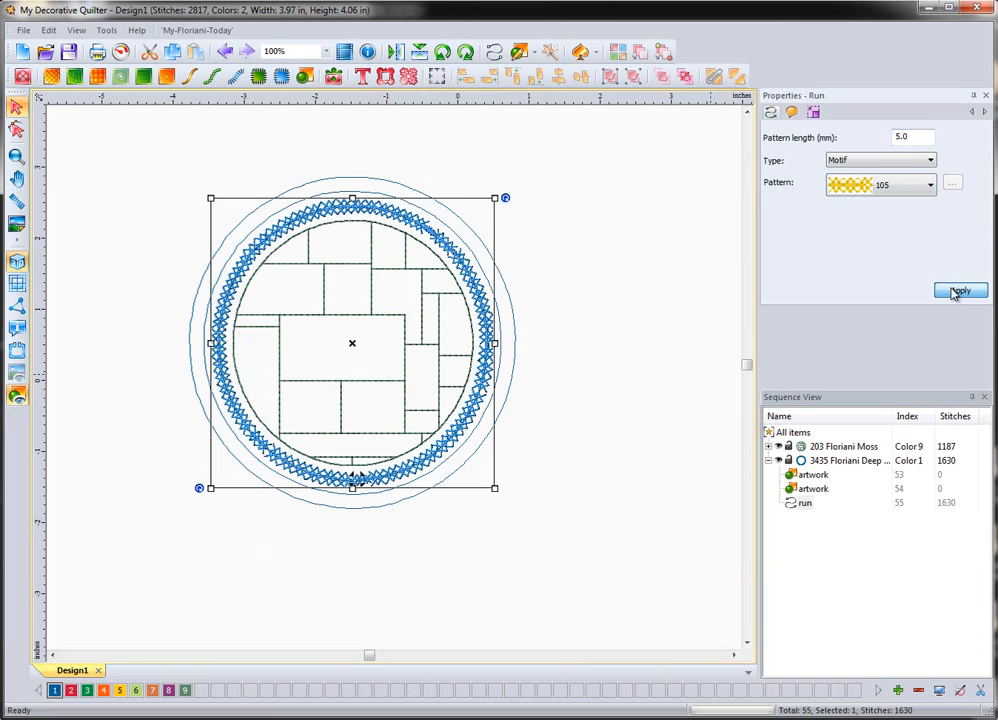
# Step: Change the innermost ring's motif pattern to 107
pyautogui.click(930, 184)
pyautogui.click(885, 240)
pyautogui.click(952, 290)
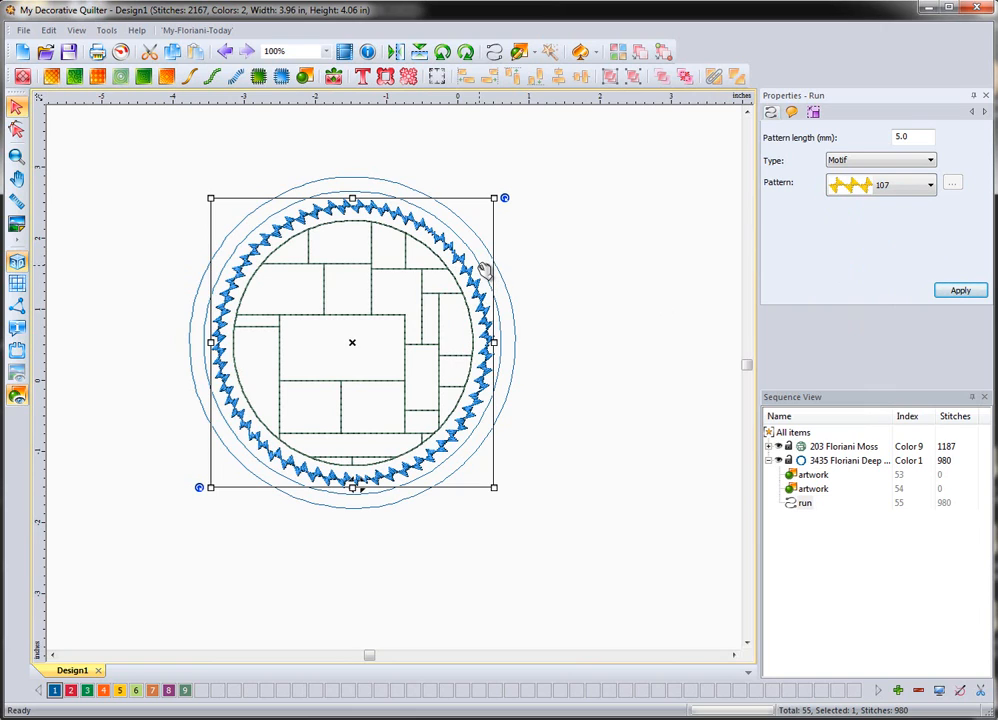
pyautogui.click(522, 278)
# Step: Convert the middle ring to a motif run with pattern 103 and a pattern length of 3 mm
pyautogui.click(490, 287)
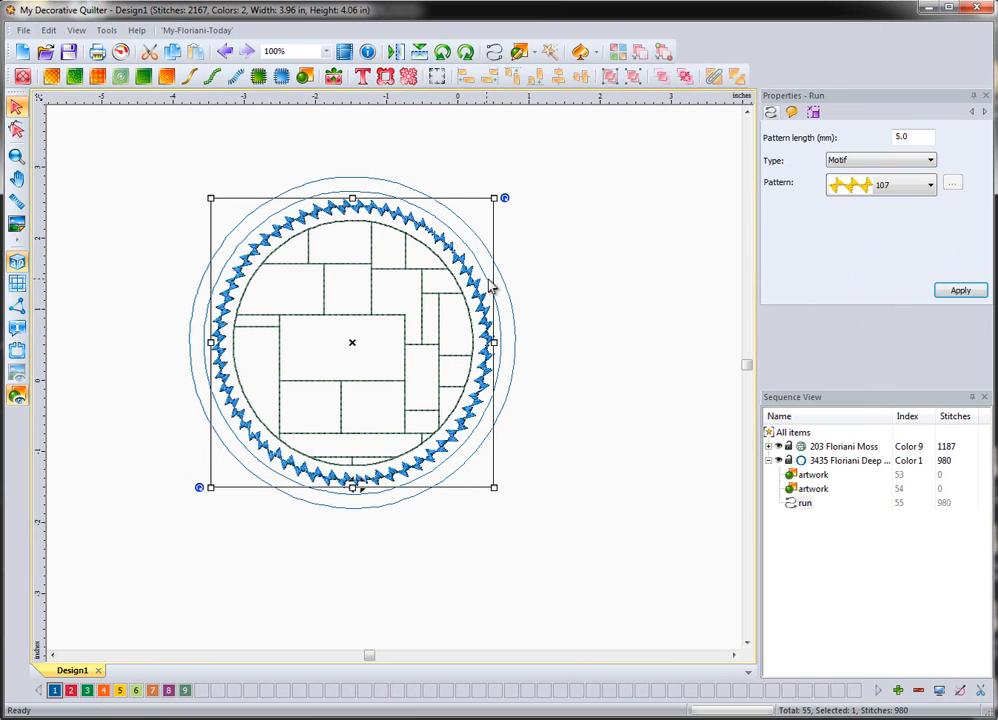
pyautogui.click(812, 488)
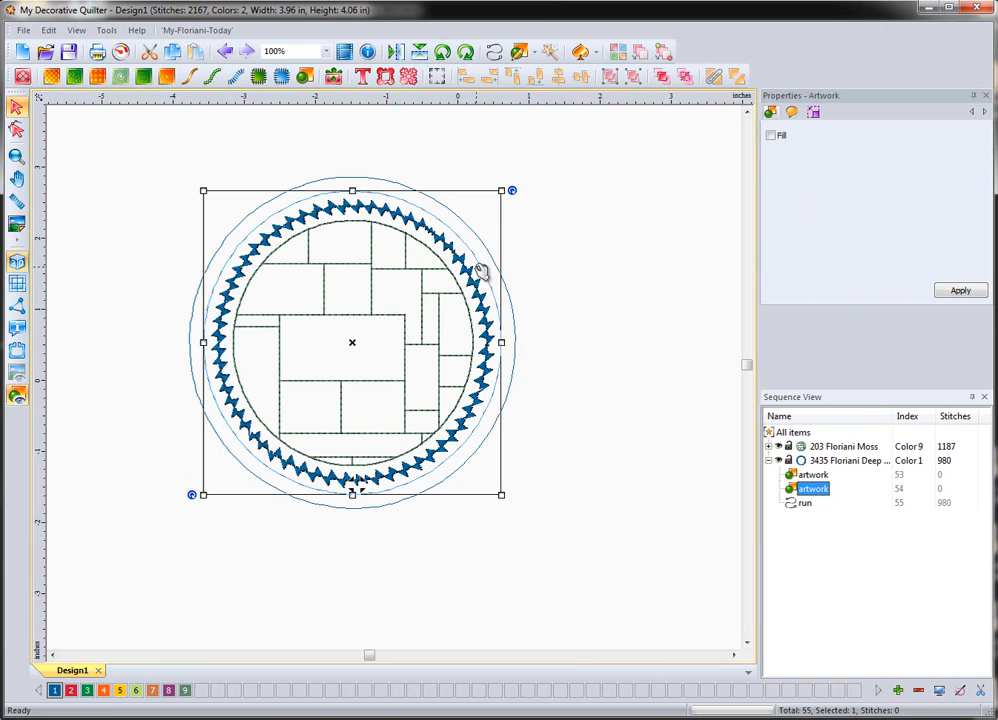
pyautogui.click(213, 80)
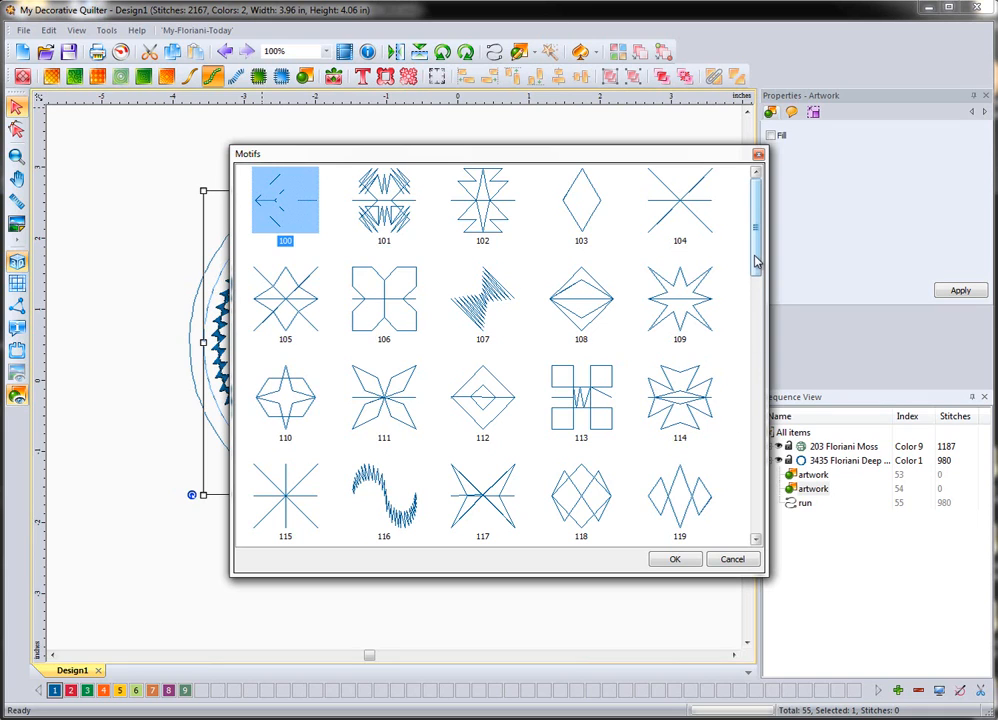
pyautogui.click(577, 197)
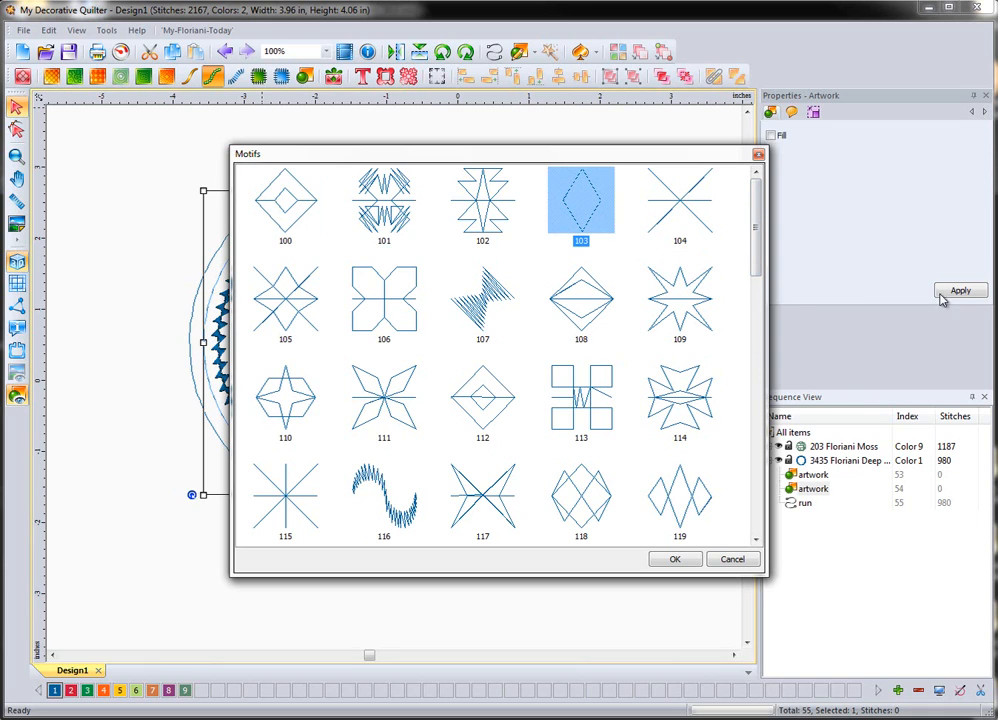
pyautogui.click(677, 562)
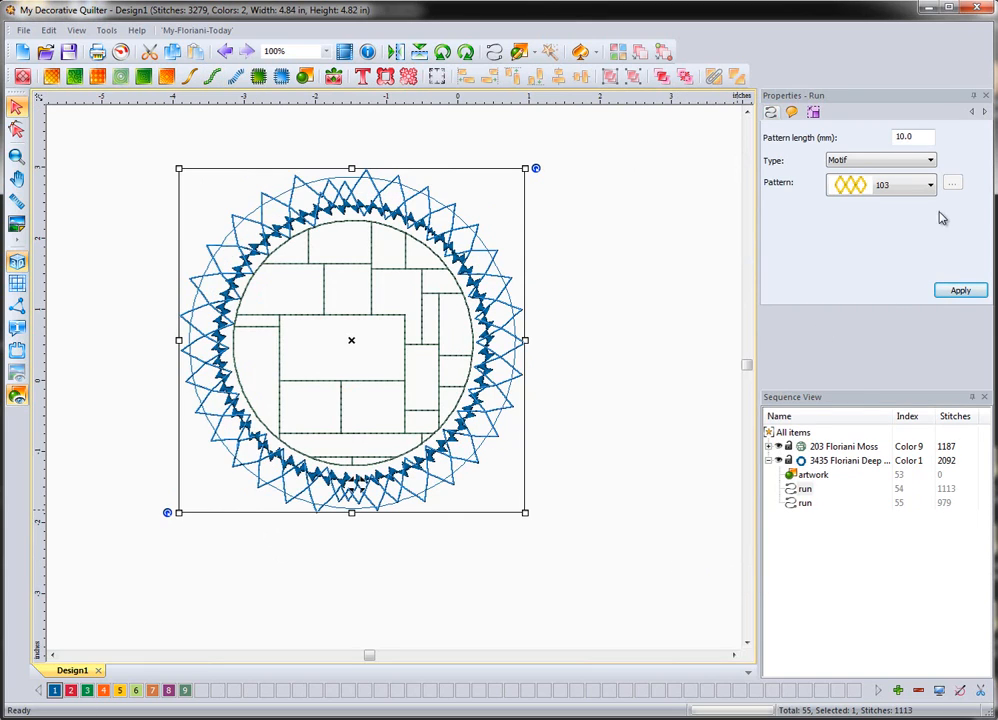
pyautogui.doubleClick(905, 137)
pyautogui.write('3')
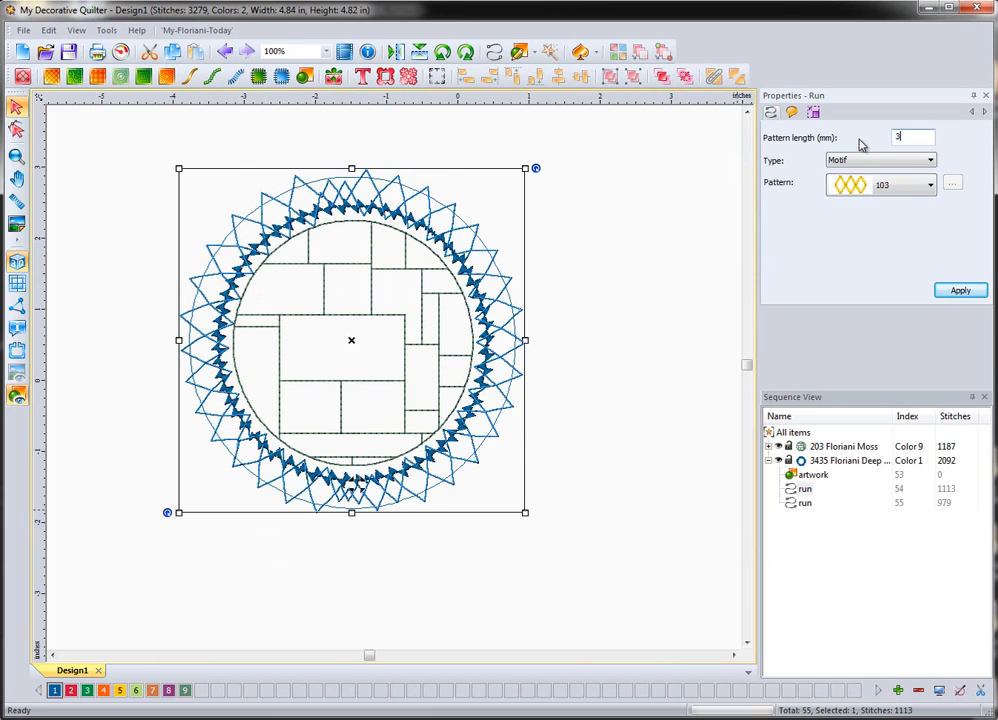
pyautogui.click(975, 291)
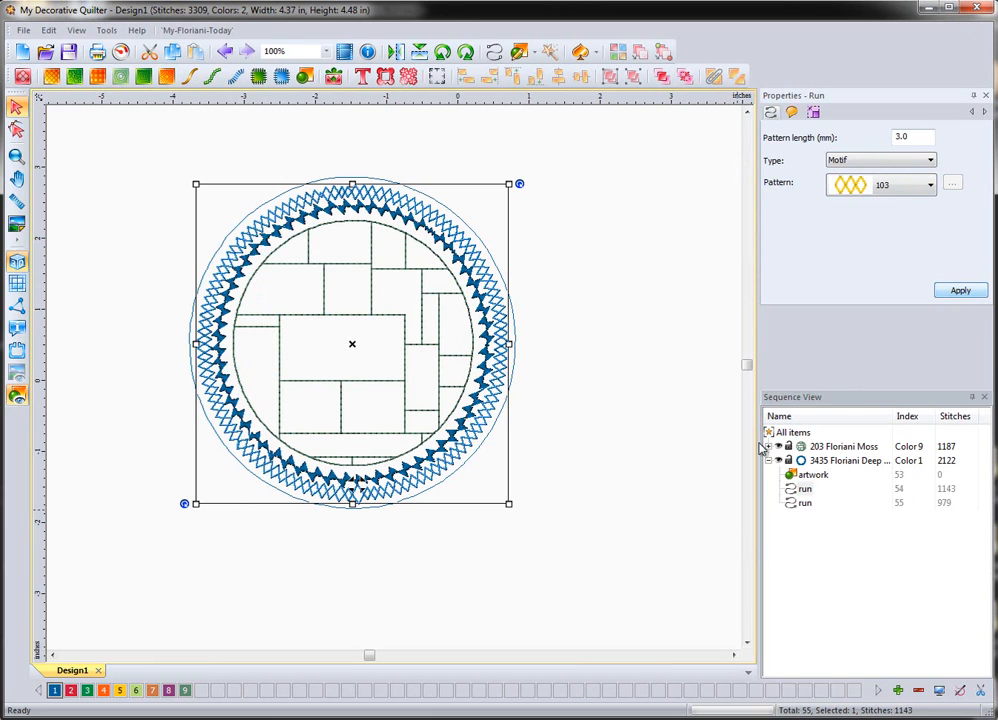
pyautogui.click(628, 469)
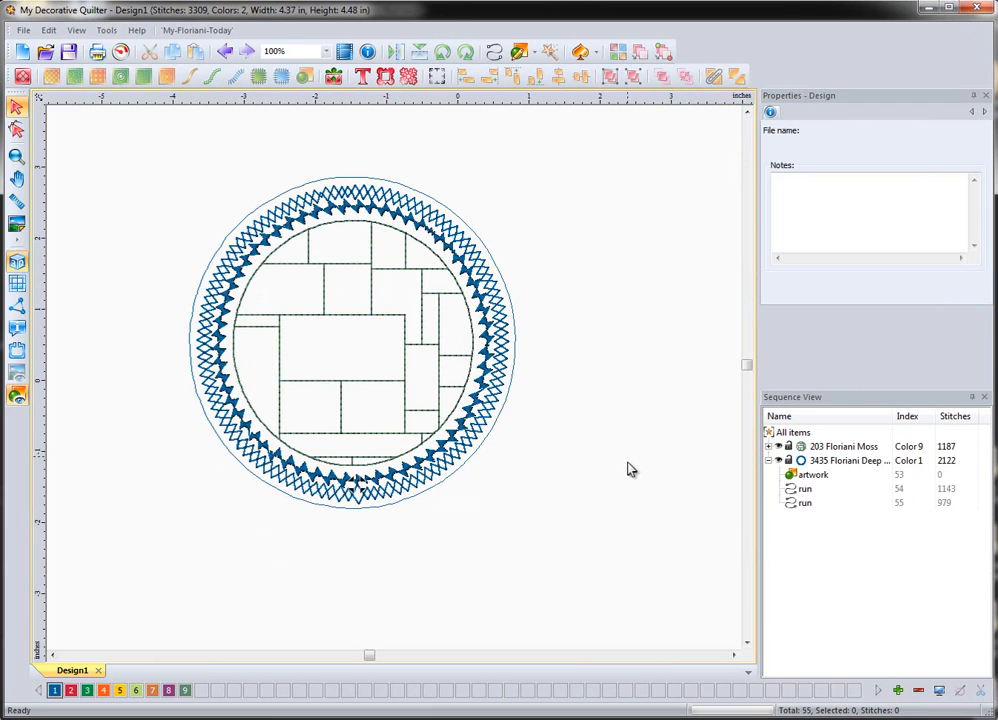
# Step: Convert the outermost ring to a motif run with pattern 135 and a pattern length of 5 mm
pyautogui.click(521, 355)
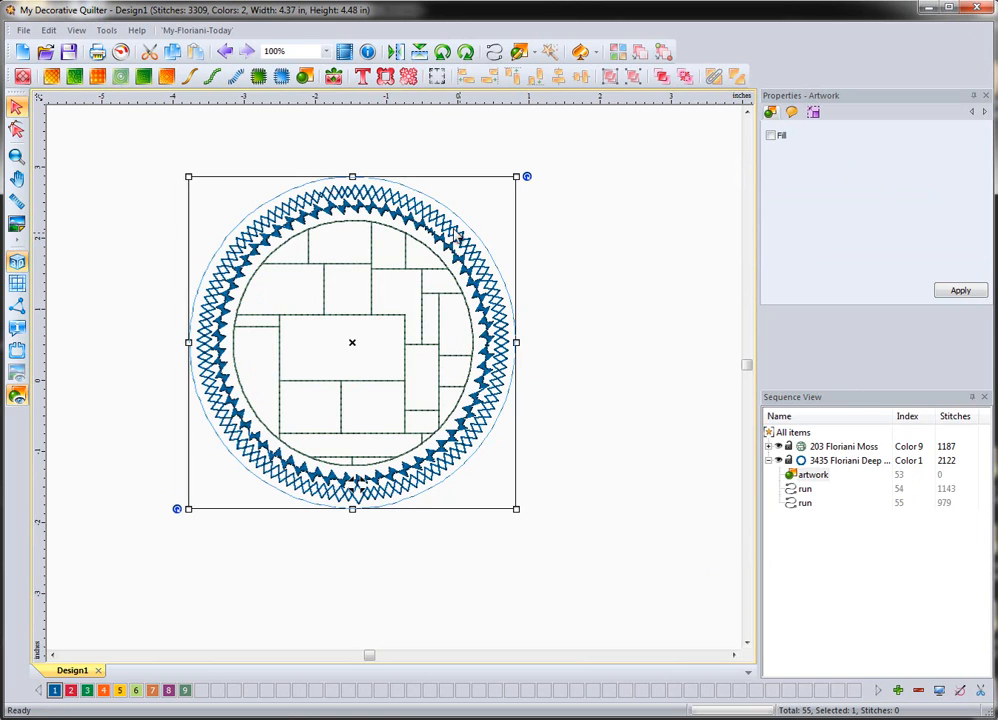
pyautogui.click(212, 76)
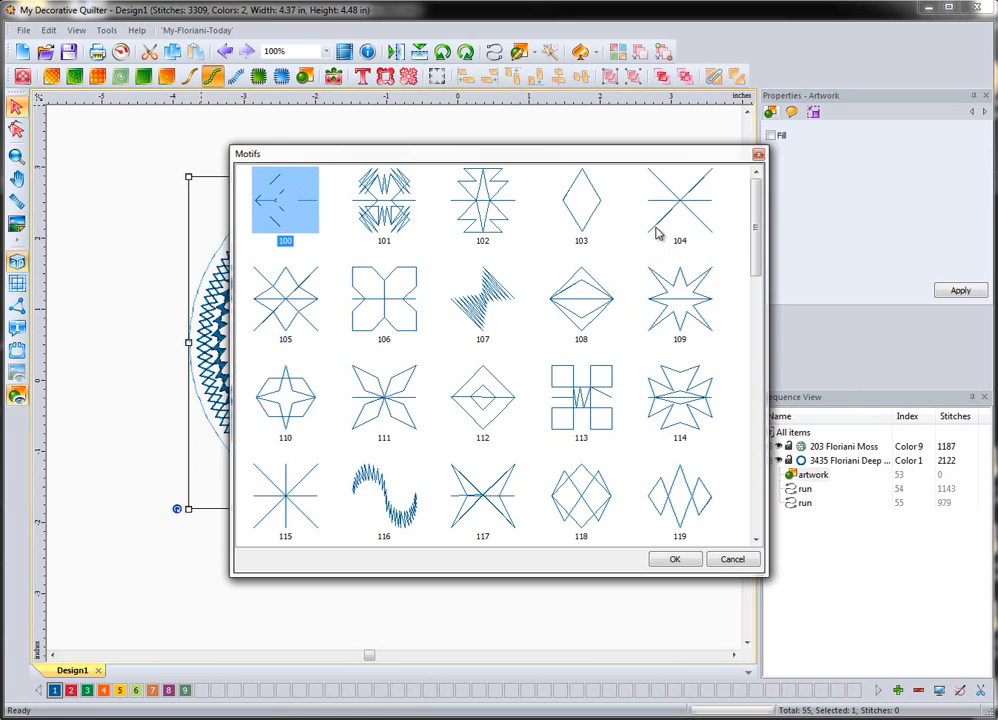
pyautogui.scroll(-4, 755, 244)
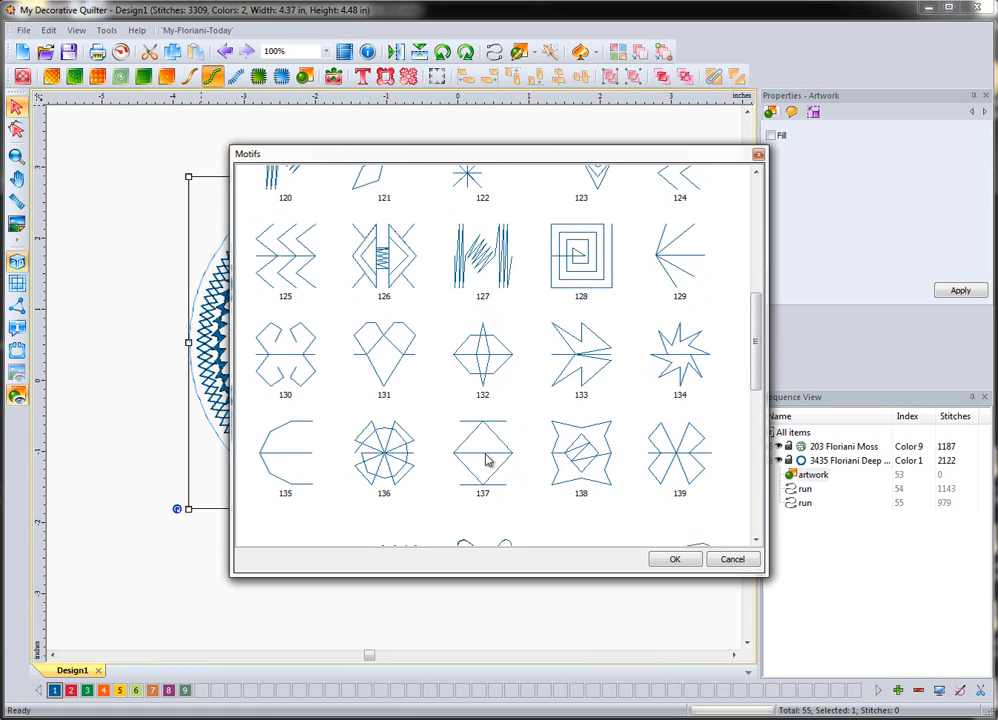
pyautogui.click(285, 461)
pyautogui.click(664, 560)
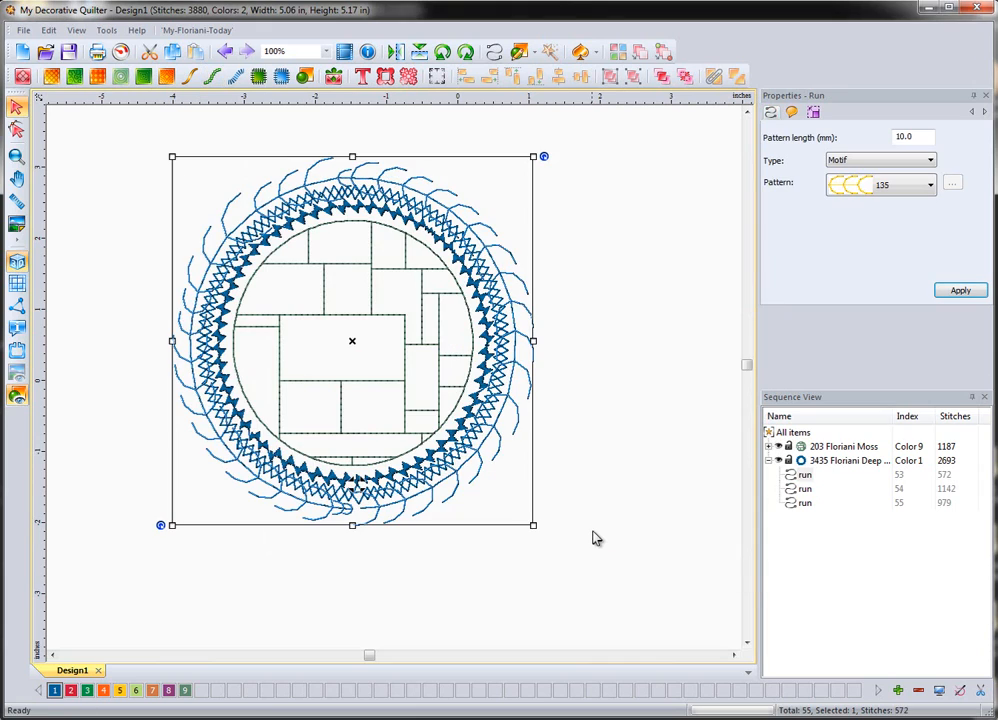
pyautogui.doubleClick(905, 137)
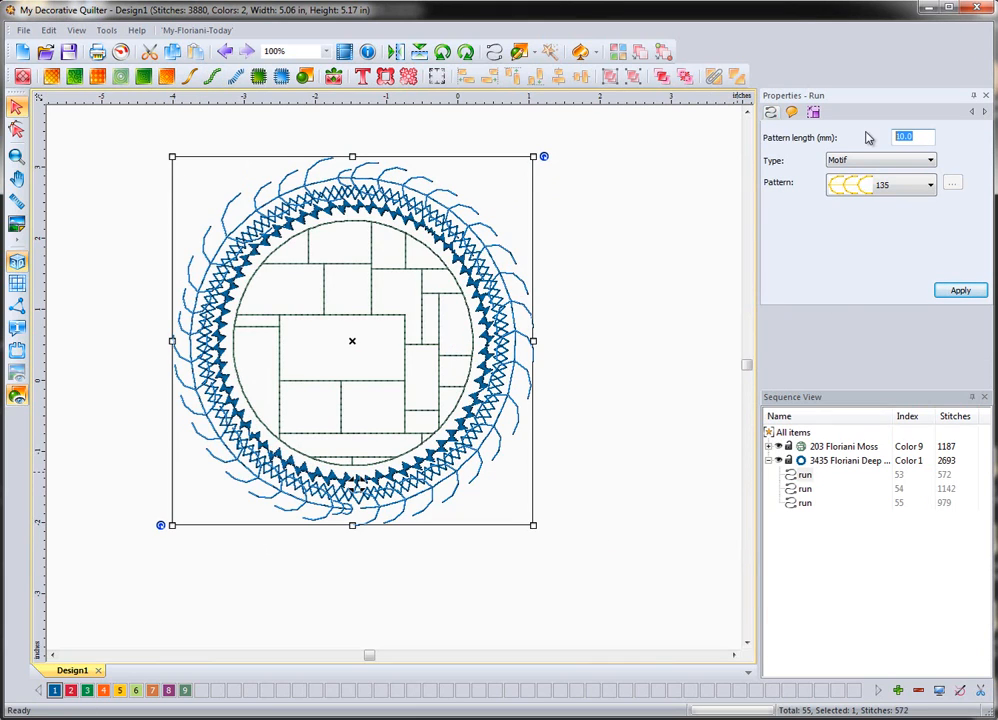
pyautogui.write('5')
pyautogui.click(958, 291)
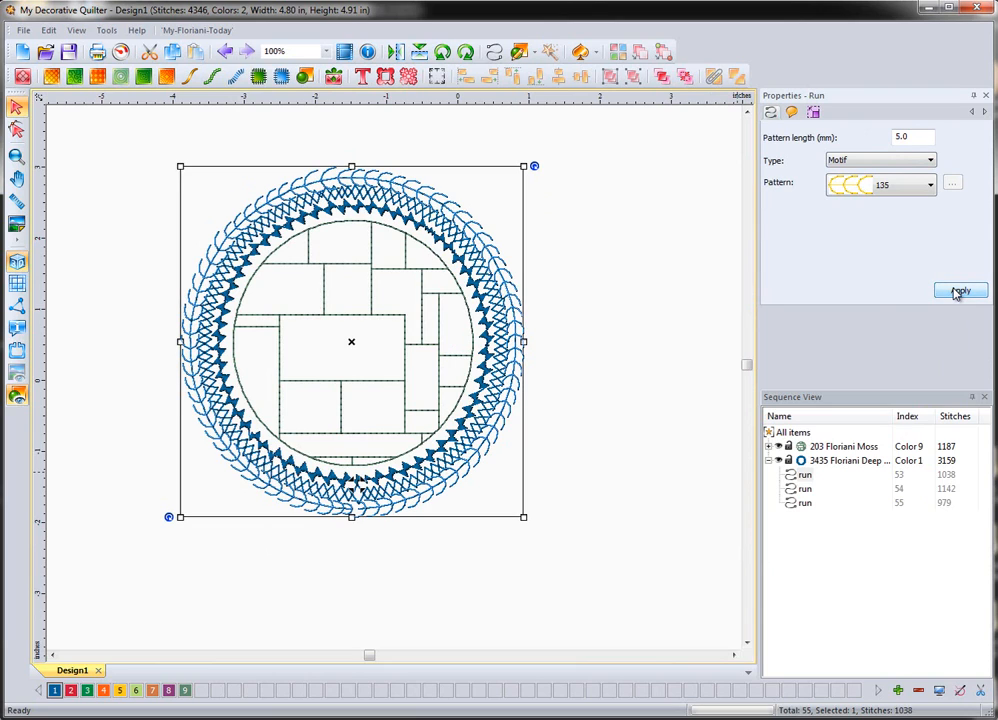
# Step: Delete the blue thread colour group that holds the three motif rings around the block circle
pyautogui.click(628, 360)
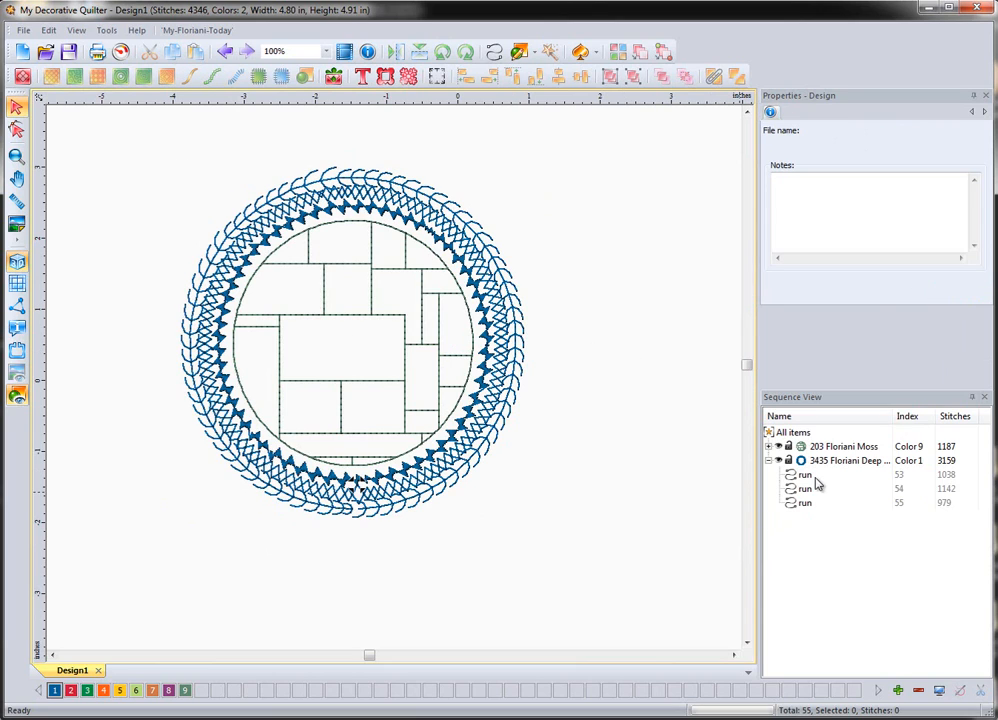
pyautogui.click(816, 463)
pyautogui.press('Delete')
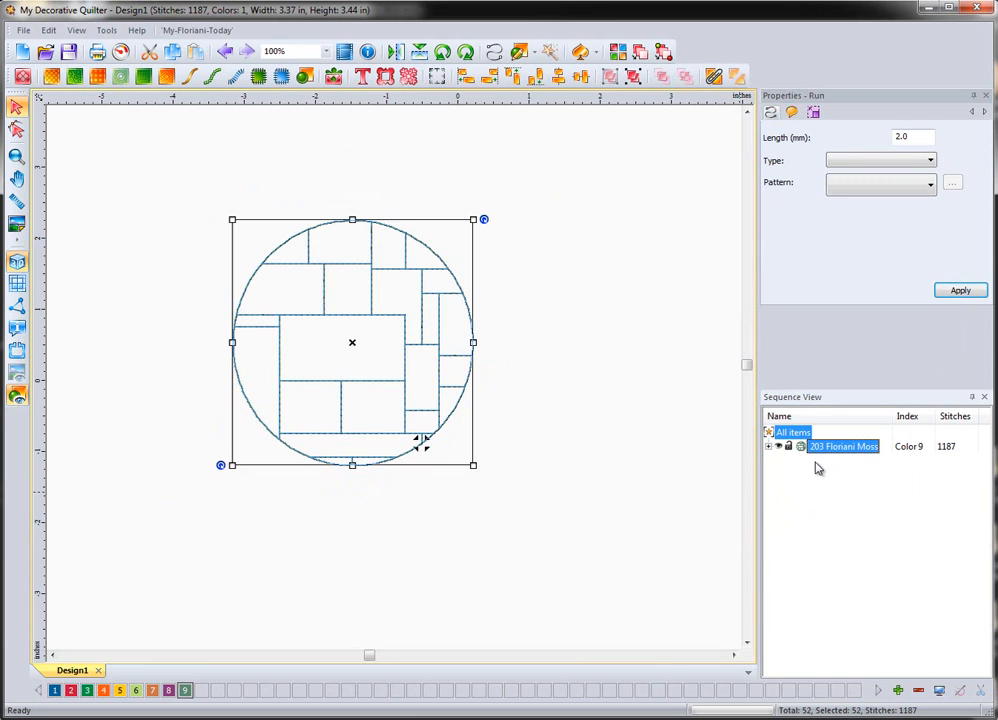
# Step: Review the Create Outline distance, inside, repeats and unite options for the block circle, creating no outline
pyautogui.rightClick(418, 247)
pyautogui.click(481, 357)
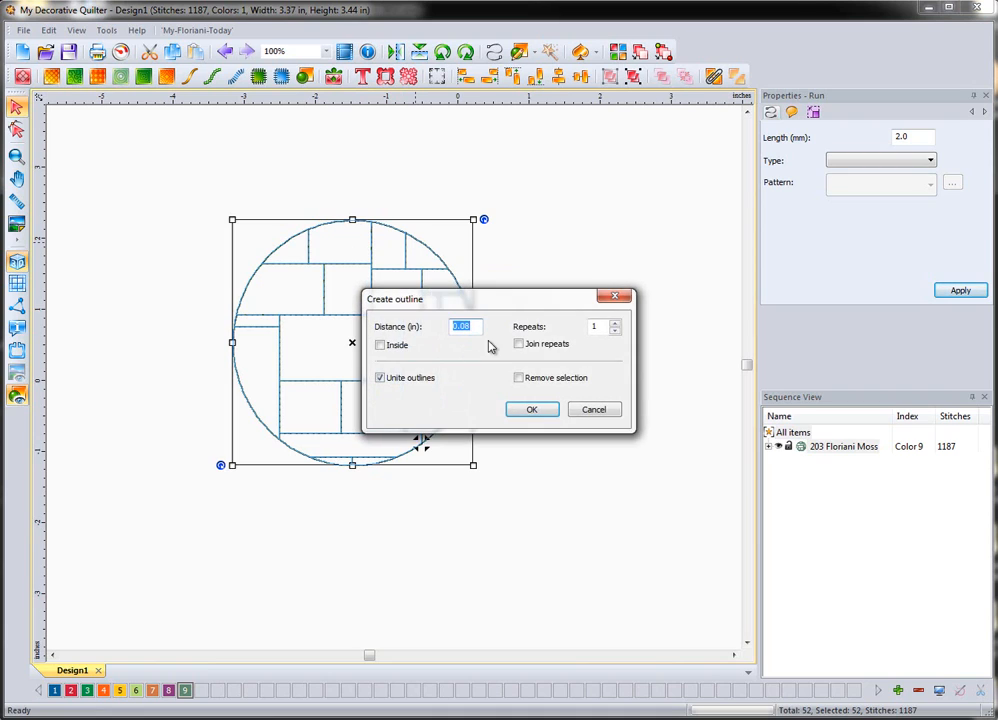
pyautogui.moveTo(501, 307); pyautogui.dragTo(691, 203)
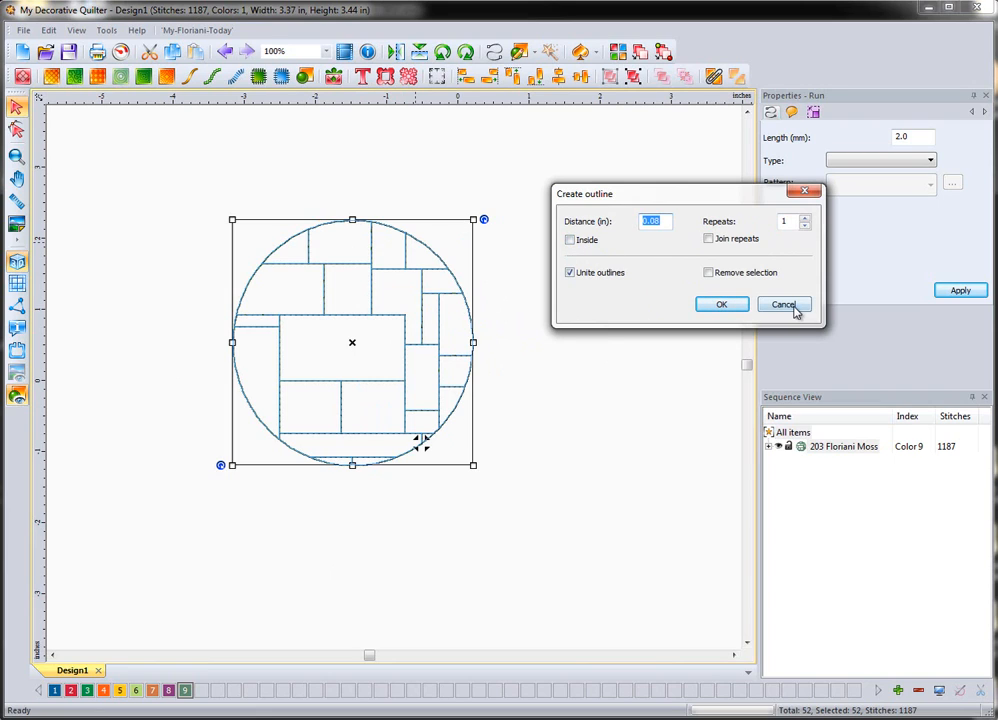
pyautogui.click(698, 307)
pyautogui.click(558, 366)
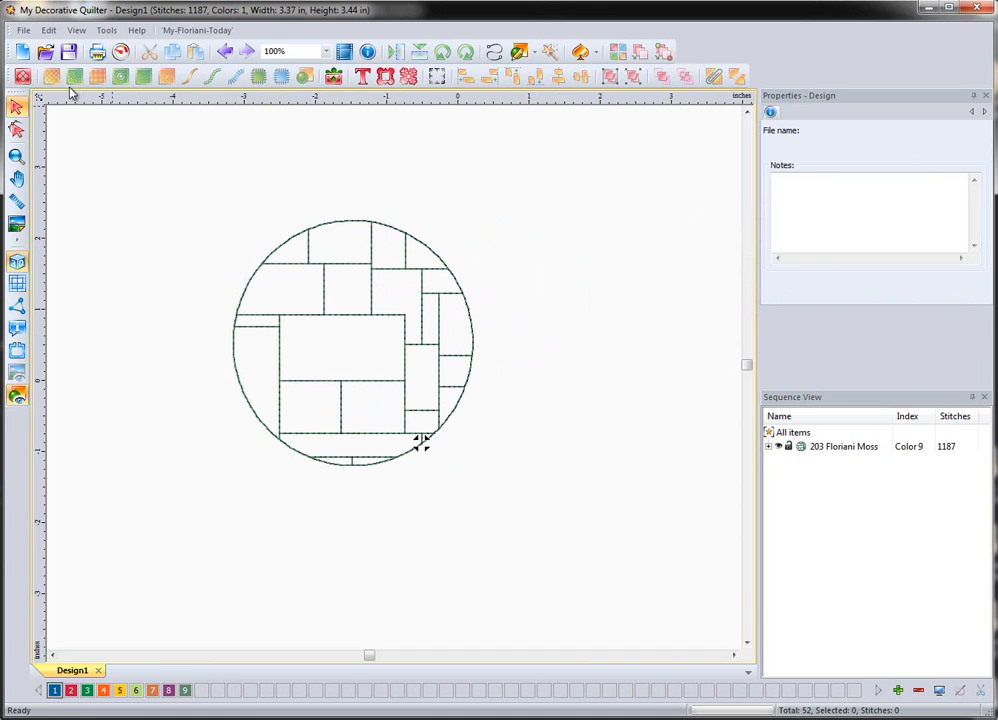
# Step: Start a new design and insert the Diamond Square block from the Basic blocks at 8x8 inches
pyautogui.click(22, 51)
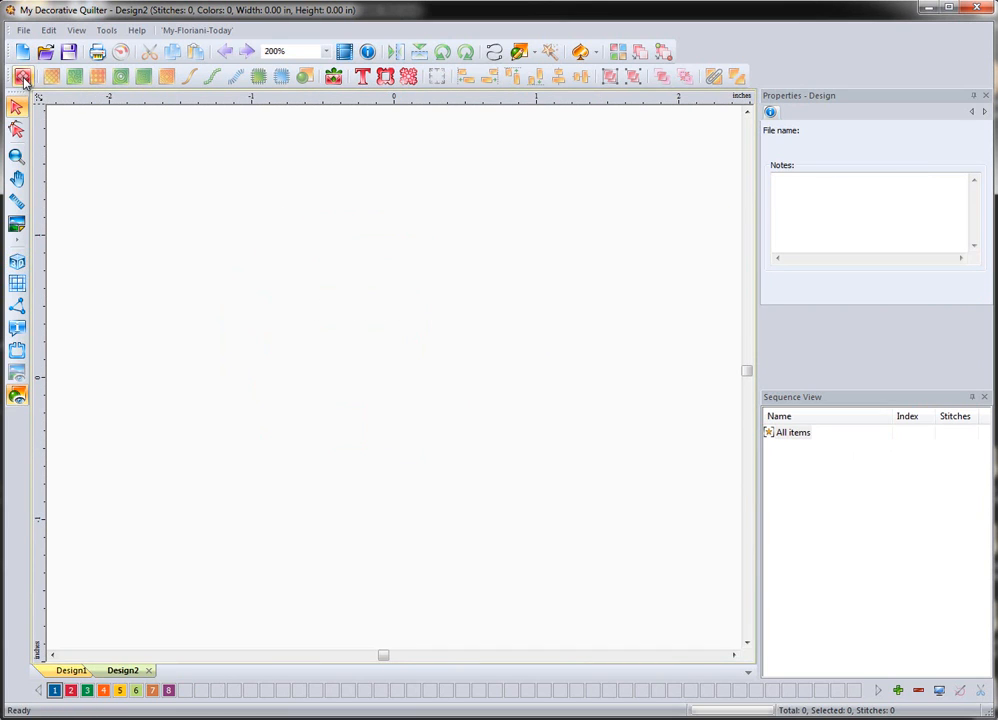
pyautogui.click(23, 77)
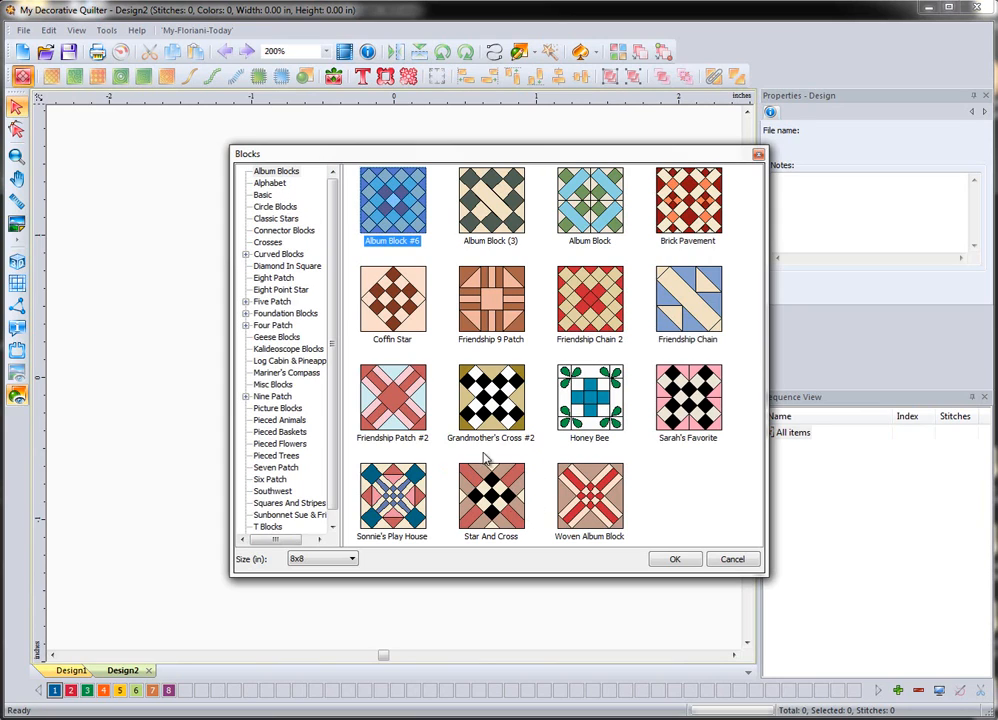
pyautogui.click(266, 194)
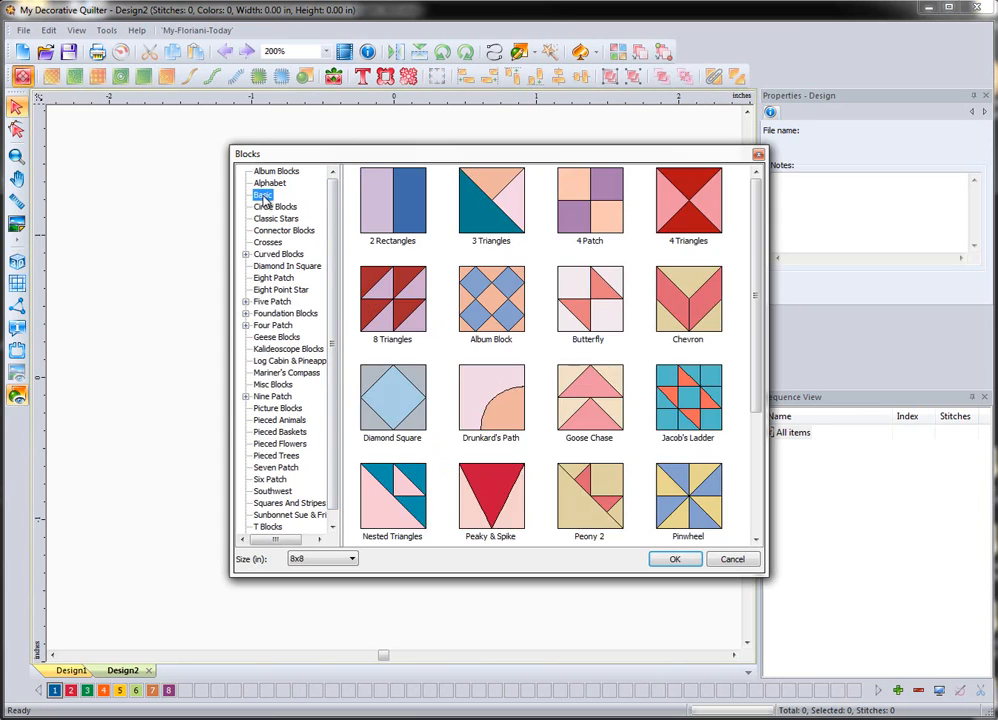
pyautogui.click(400, 396)
pyautogui.click(682, 566)
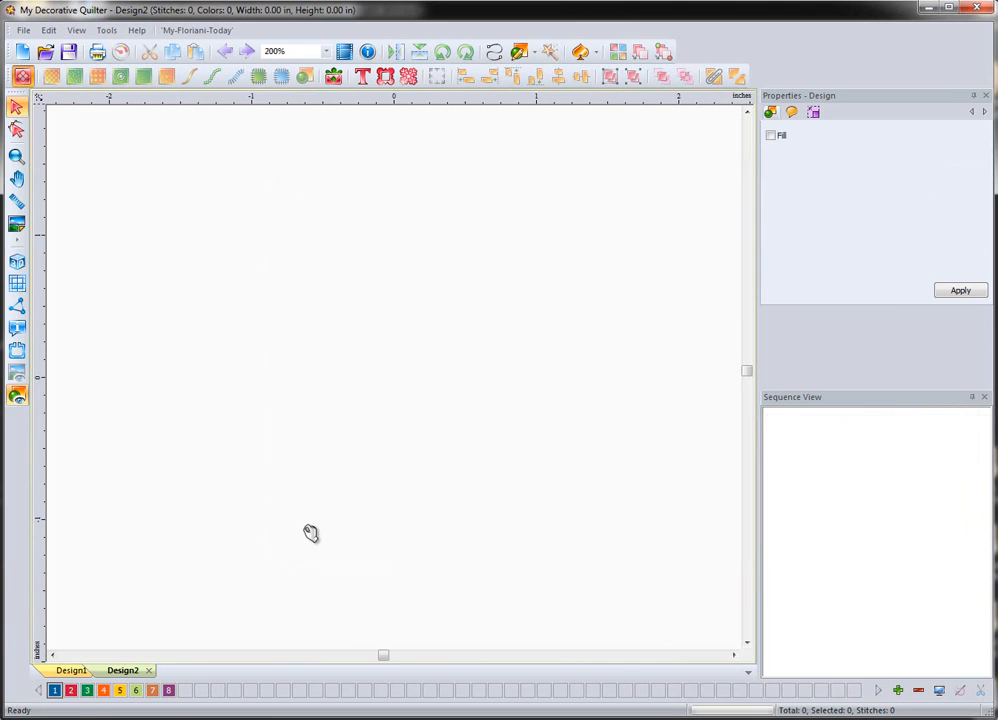
pyautogui.click(672, 484)
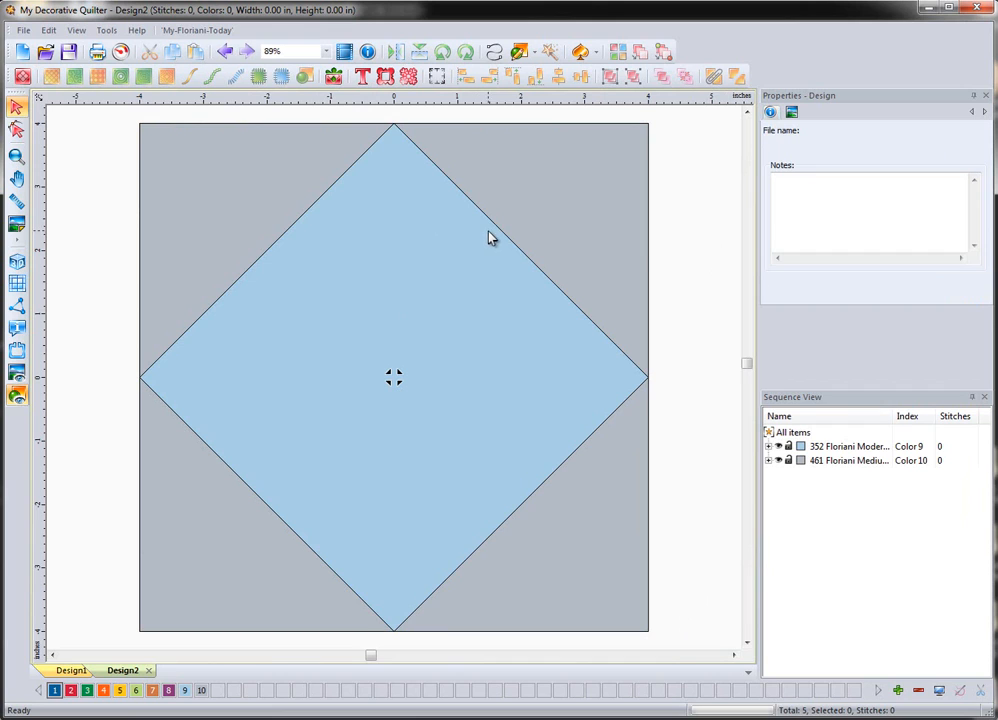
# Step: Merge 98619502.c2s from the Precious Moments "A Time to Play" folder into the block and display the stitches in 3D
pyautogui.click(23, 30)
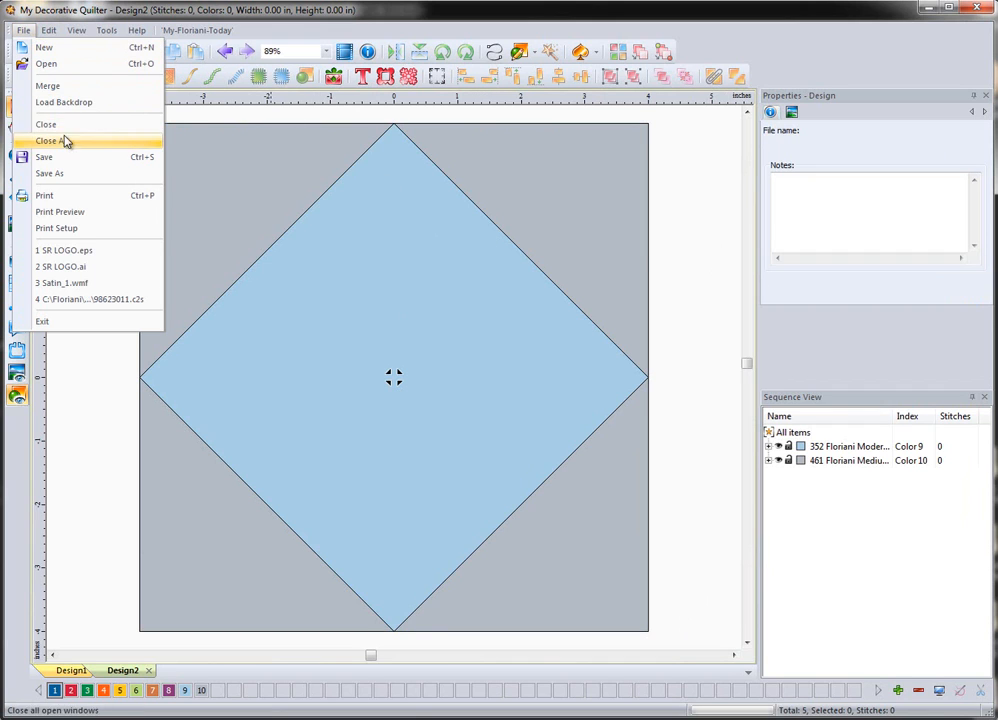
pyautogui.click(50, 86)
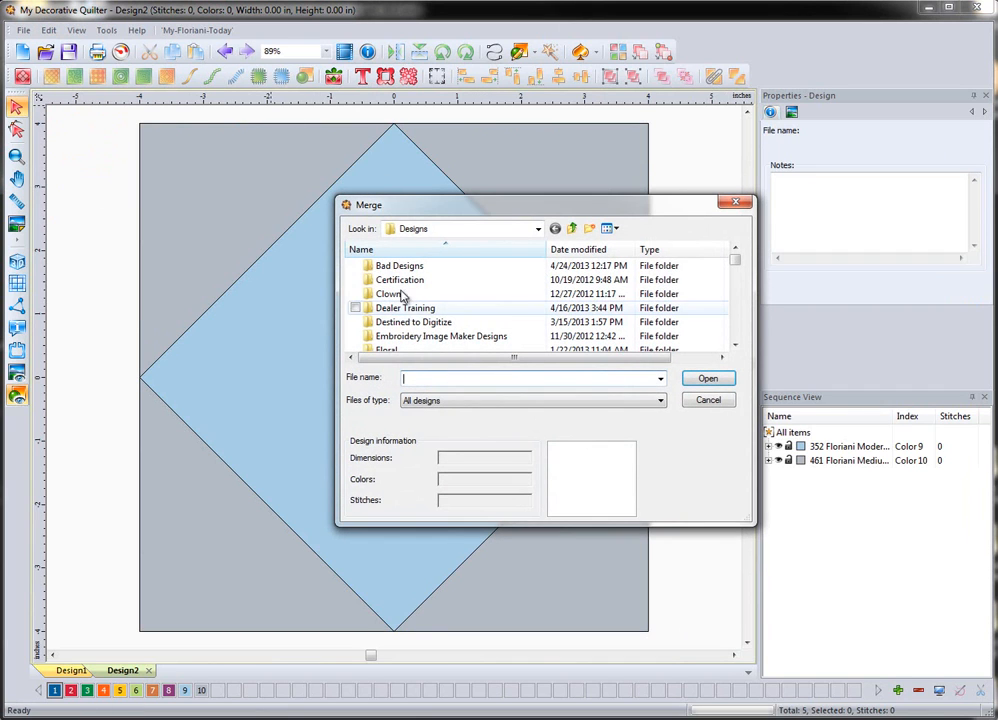
pyautogui.scroll(-6, 417, 316)
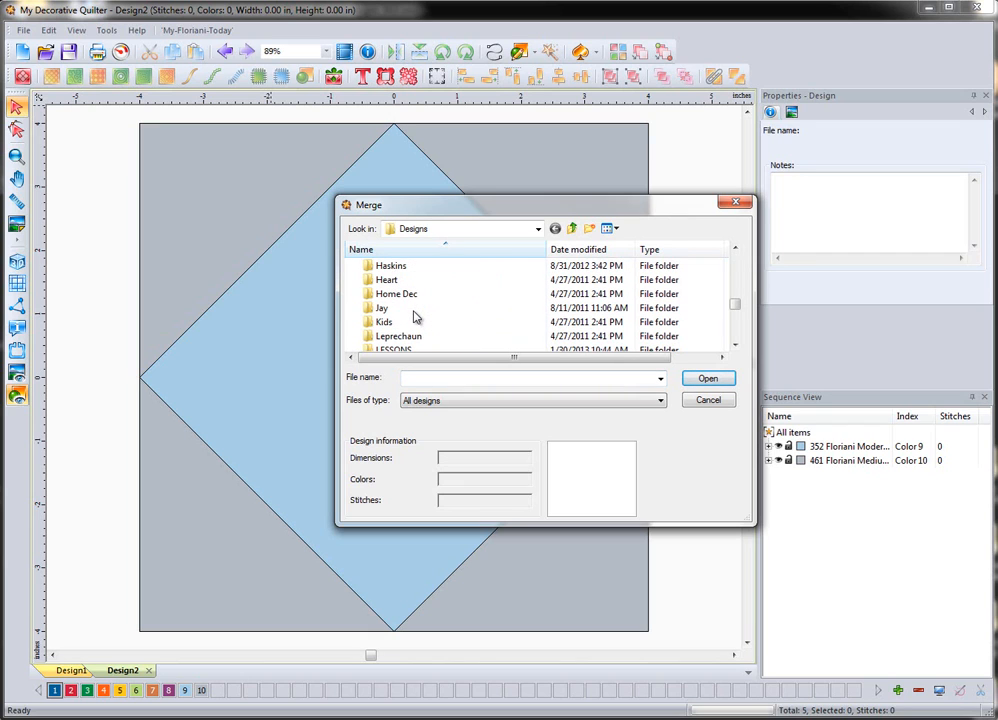
pyautogui.scroll(-3, 417, 316)
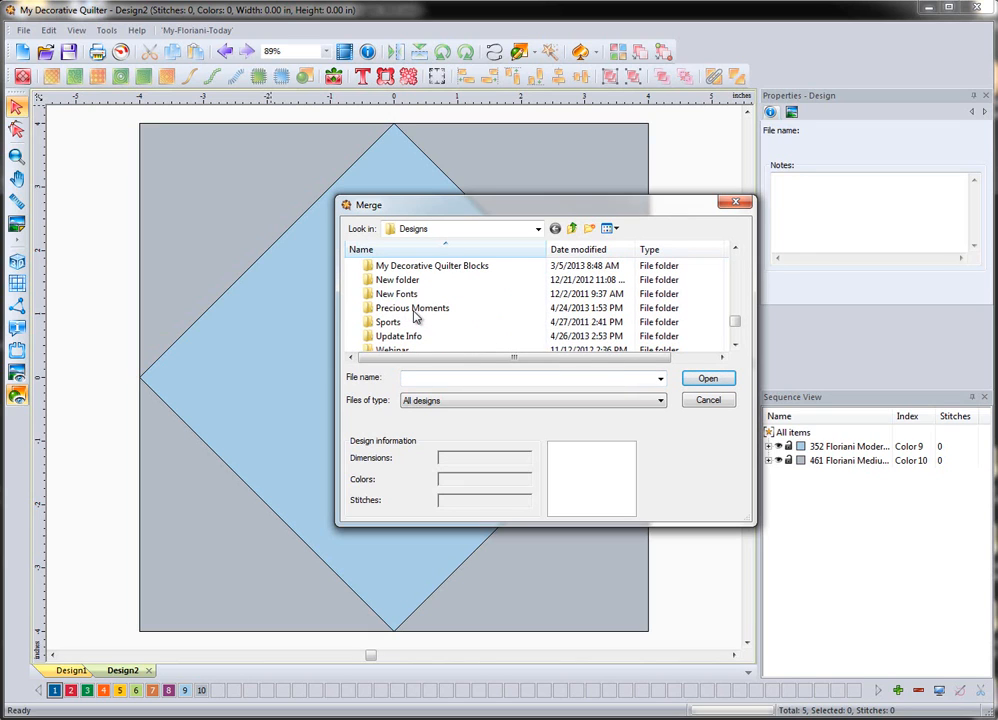
pyautogui.doubleClick(415, 316)
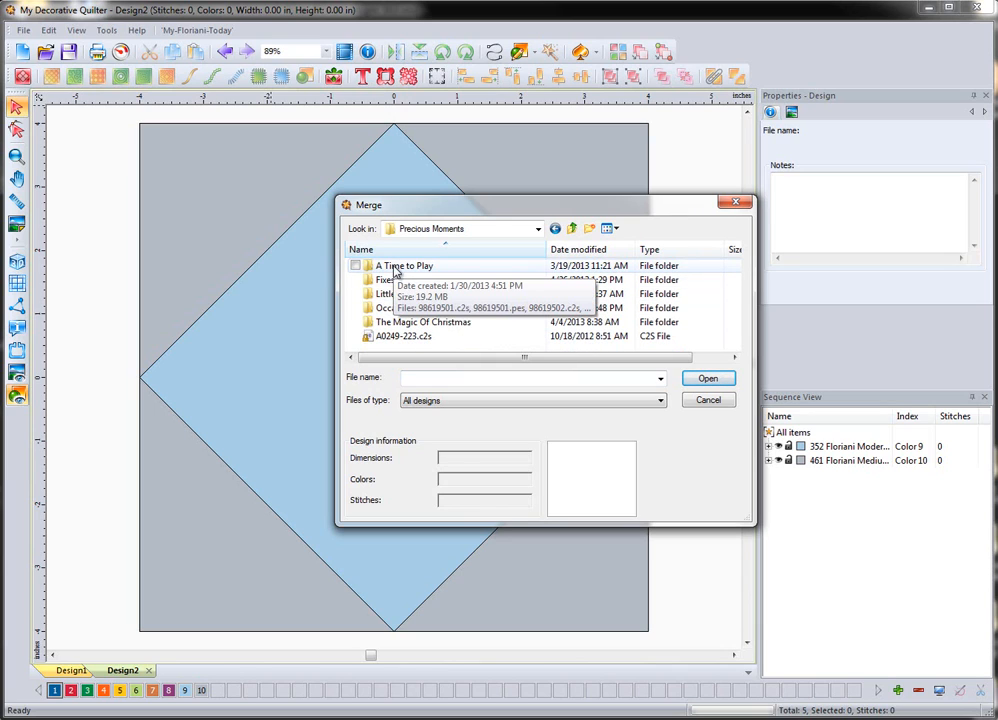
pyautogui.doubleClick(396, 267)
pyautogui.click(398, 279)
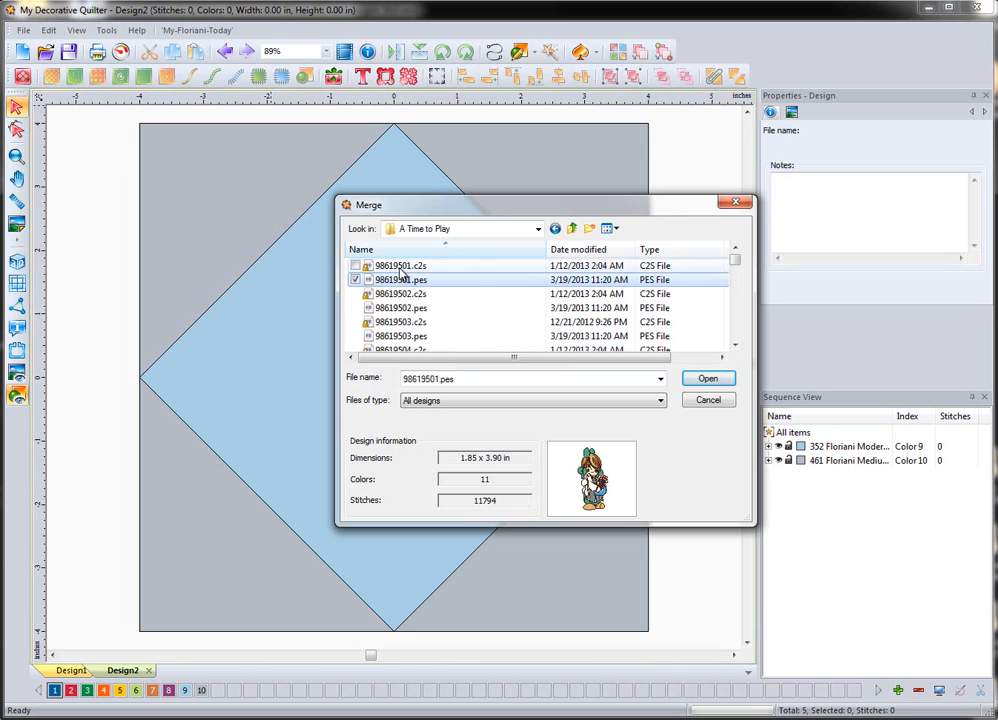
pyautogui.click(462, 309)
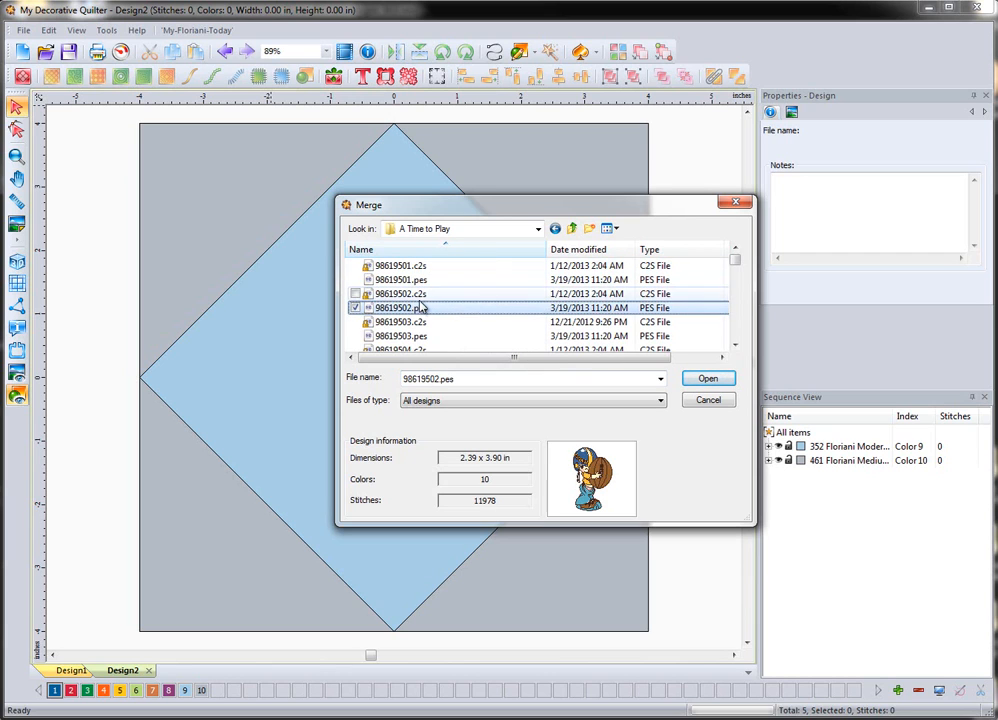
pyautogui.click(400, 294)
pyautogui.click(705, 380)
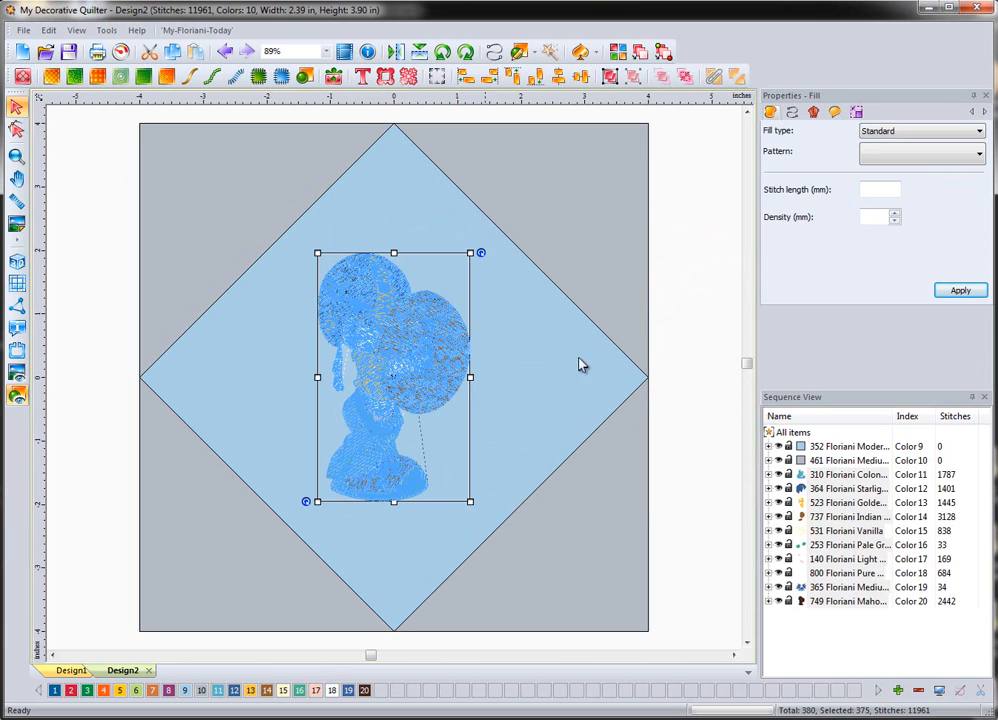
pyautogui.click(688, 305)
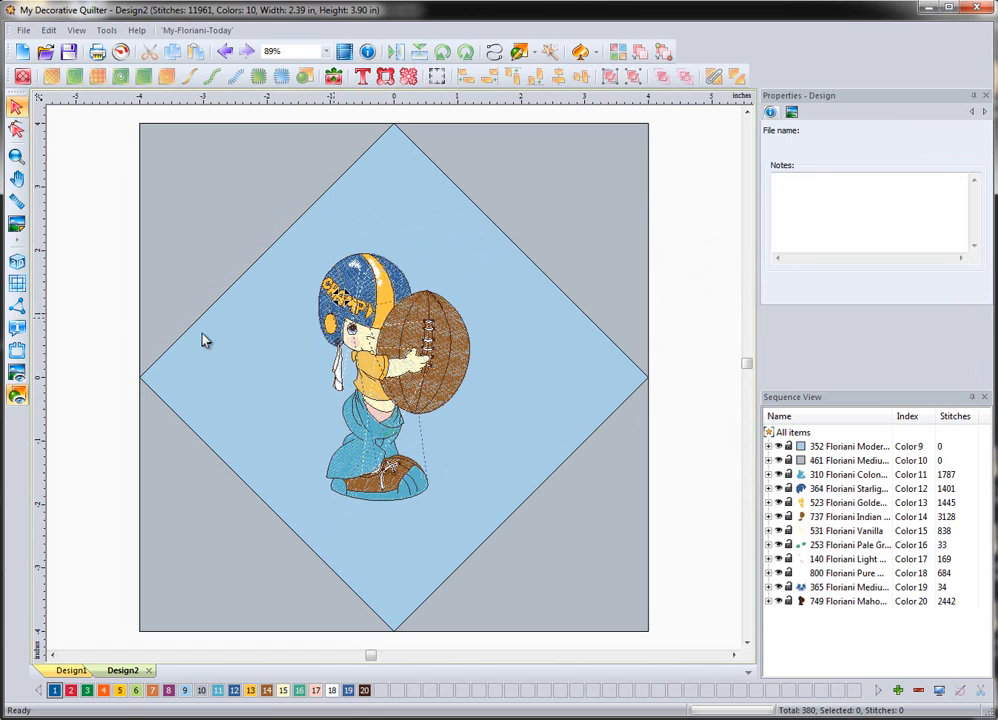
pyautogui.click(18, 262)
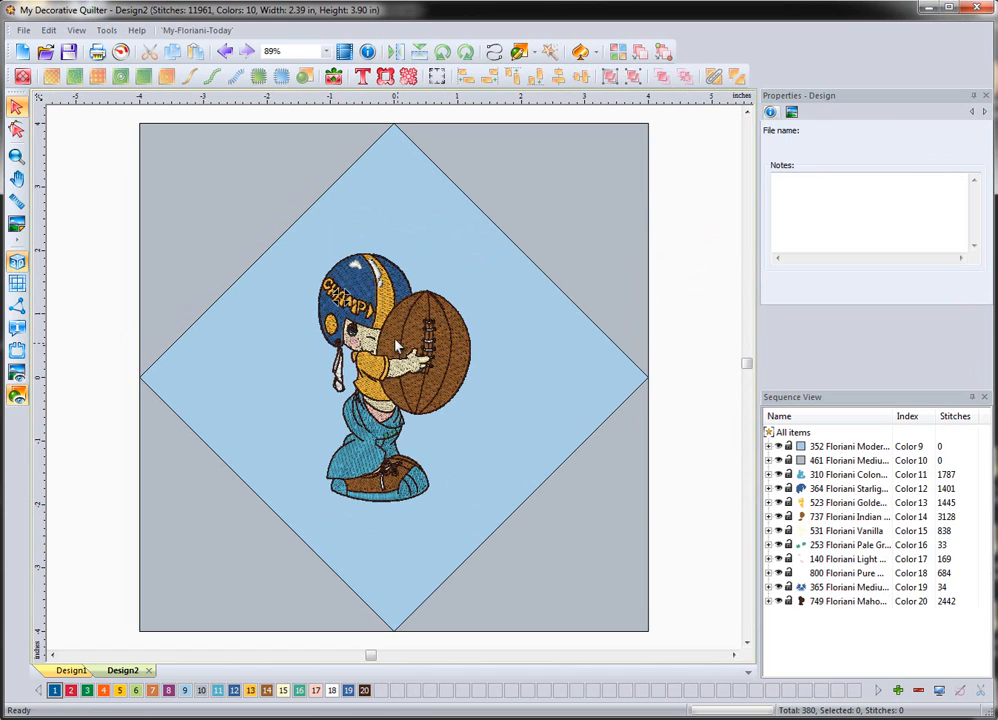
# Step: Examine the football figure's separate parts and thread colours by selecting its ball and teal areas, leaving all colour groups collapsed
pyautogui.click(397, 345)
pyautogui.click(677, 332)
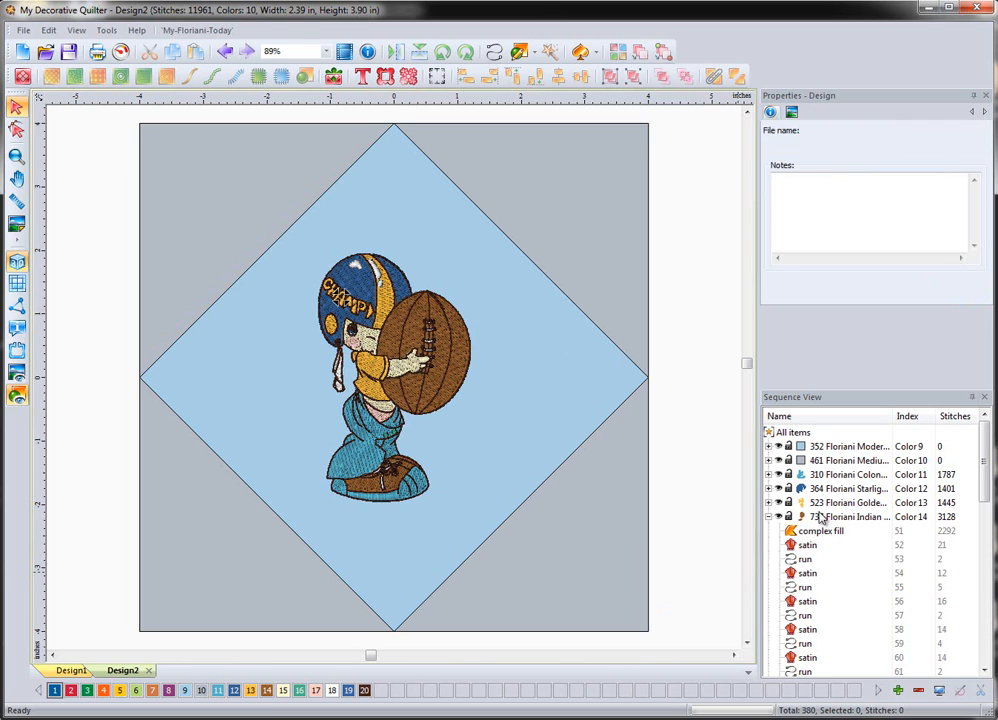
pyautogui.click(830, 475)
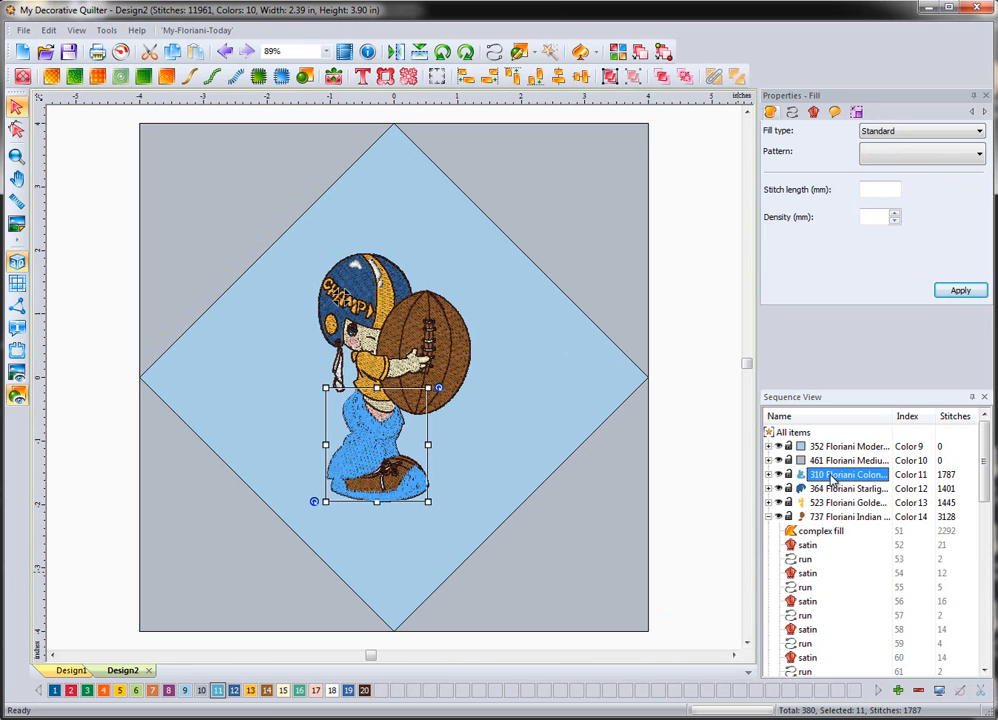
pyautogui.click(768, 476)
pyautogui.click(768, 475)
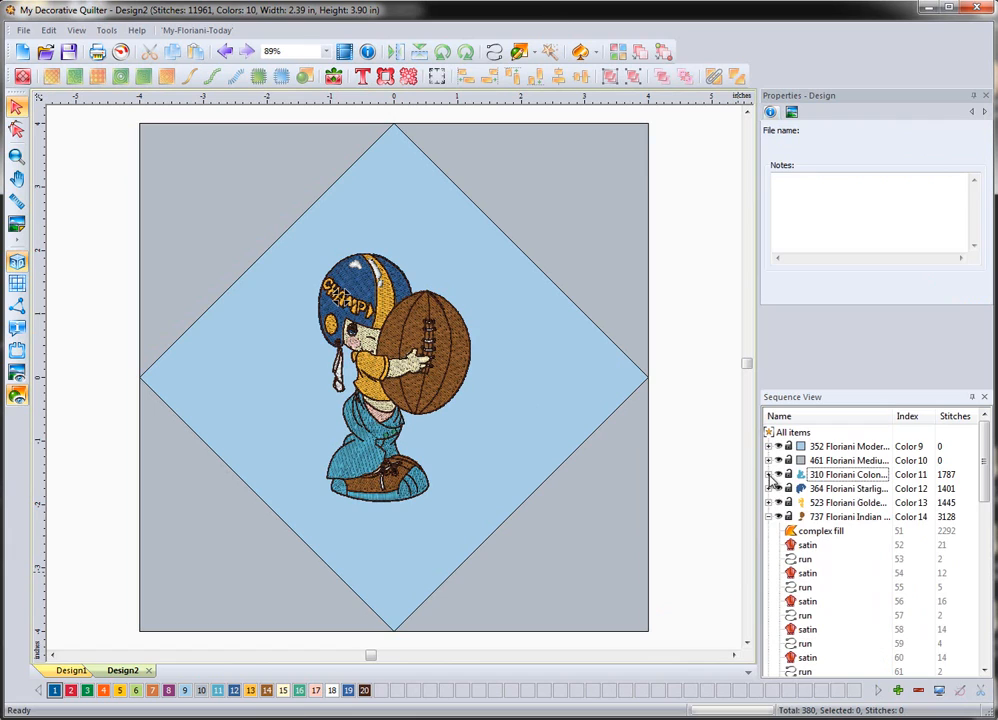
pyautogui.click(768, 517)
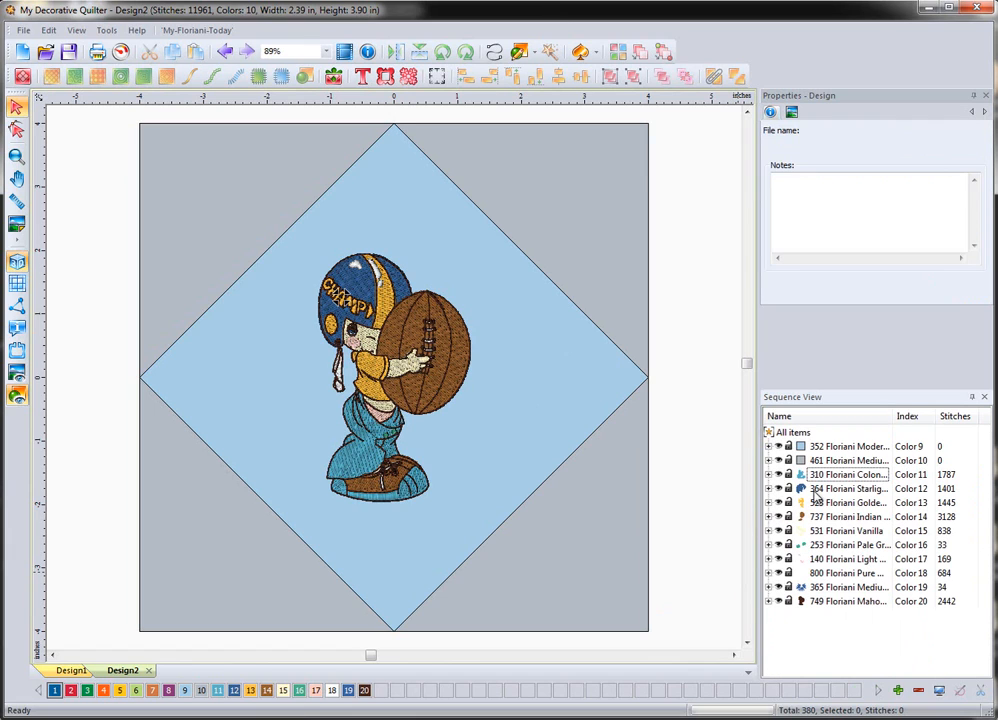
# Step: Group all the football figure's thread colours, from 310 through 749, and check that the figure selects as one object
pyautogui.keyDown('shift'); pyautogui.click(831, 602); pyautogui.keyUp('shift')
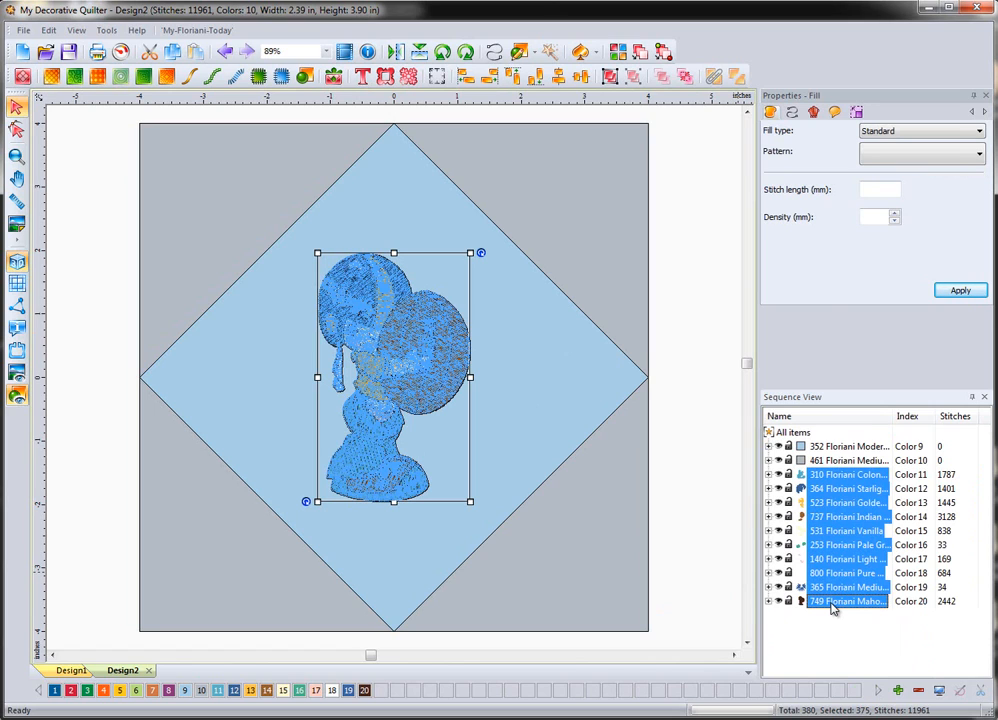
pyautogui.rightClick(831, 603)
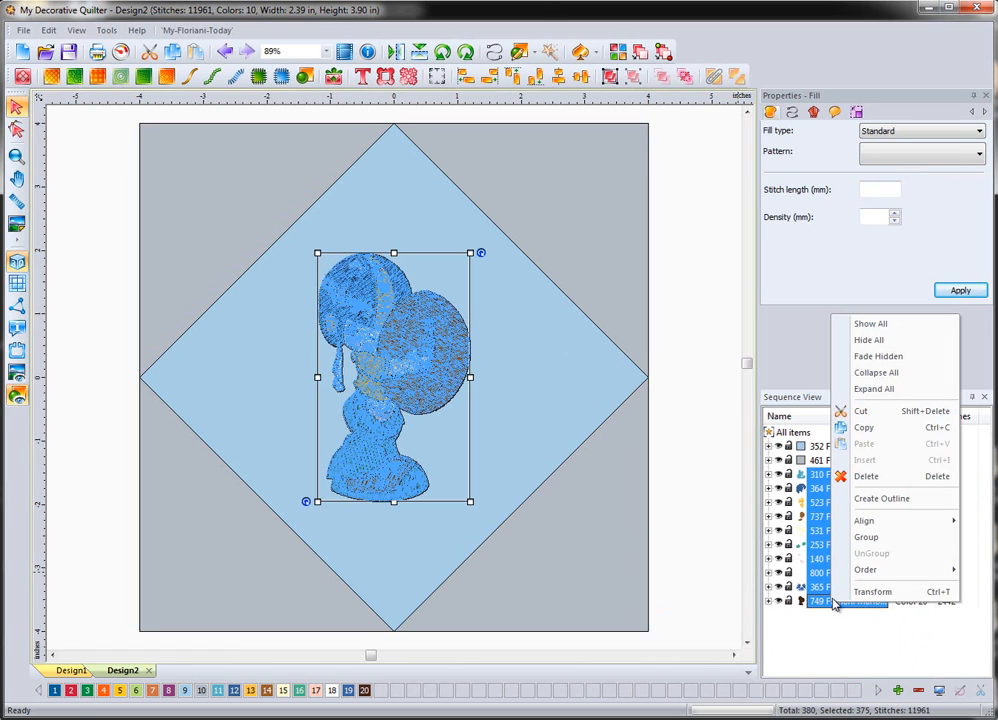
pyautogui.click(872, 538)
pyautogui.click(484, 434)
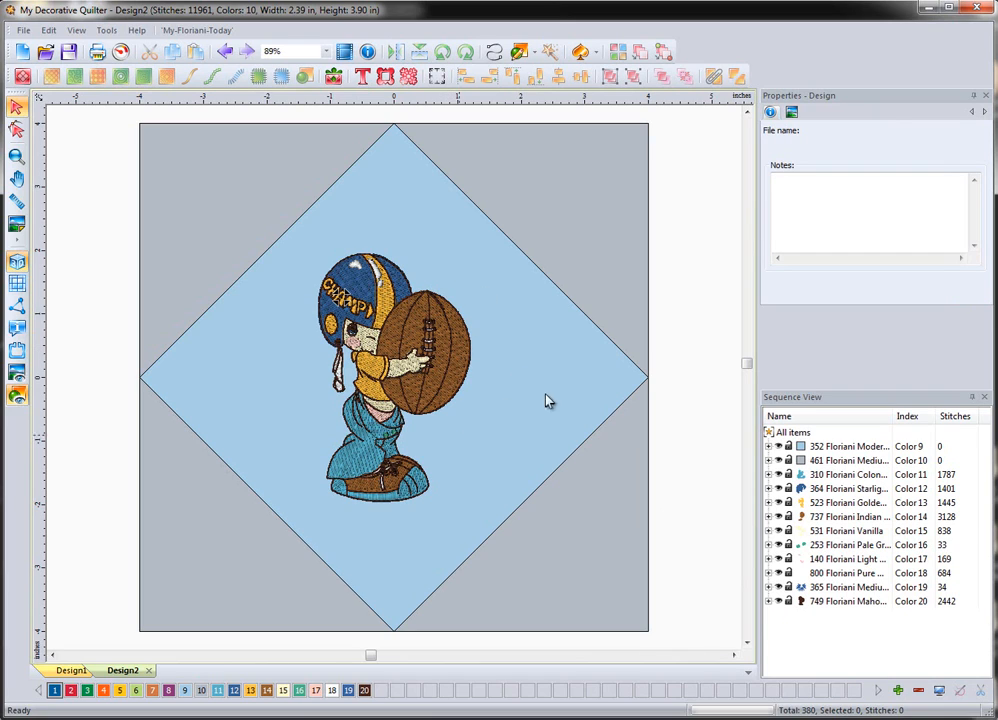
pyautogui.click(450, 364)
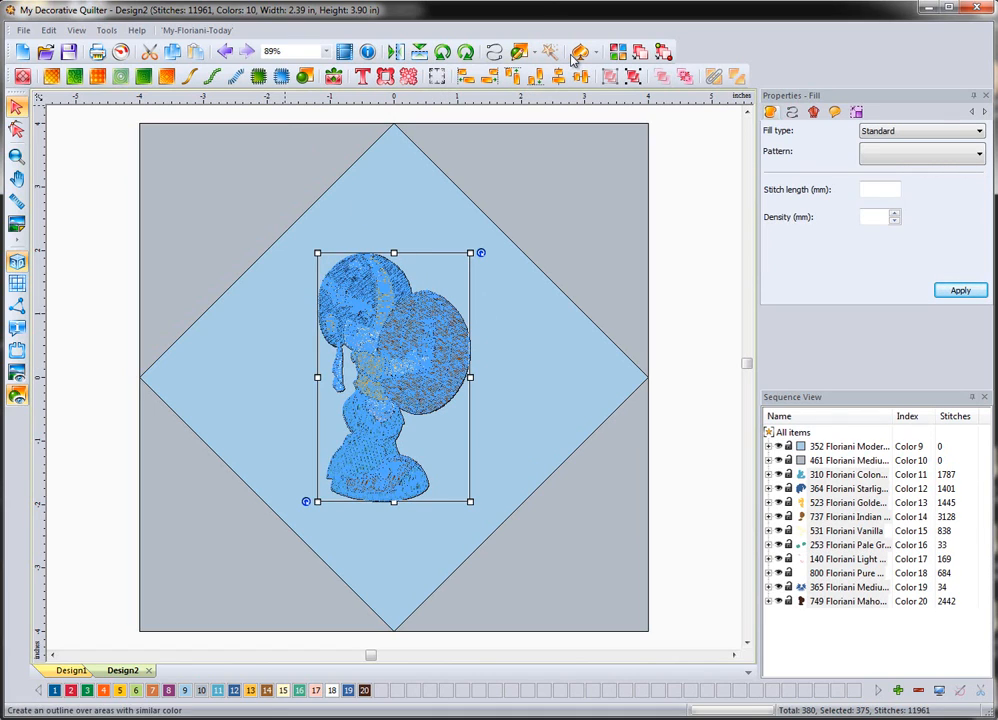
pyautogui.click(660, 147)
pyautogui.click(536, 55)
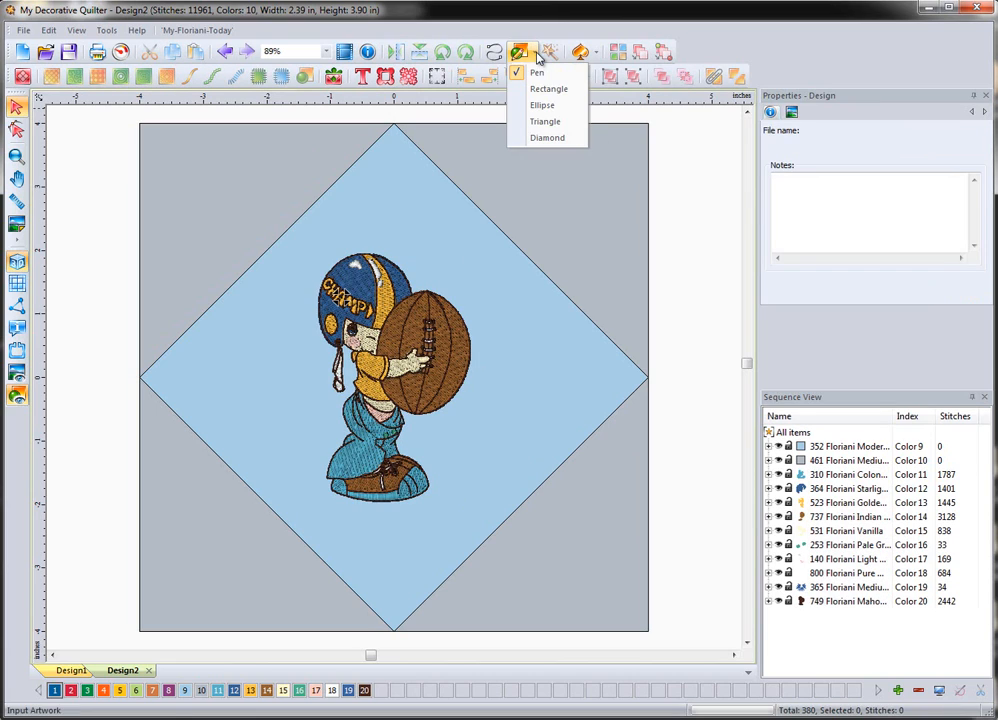
pyautogui.click(553, 73)
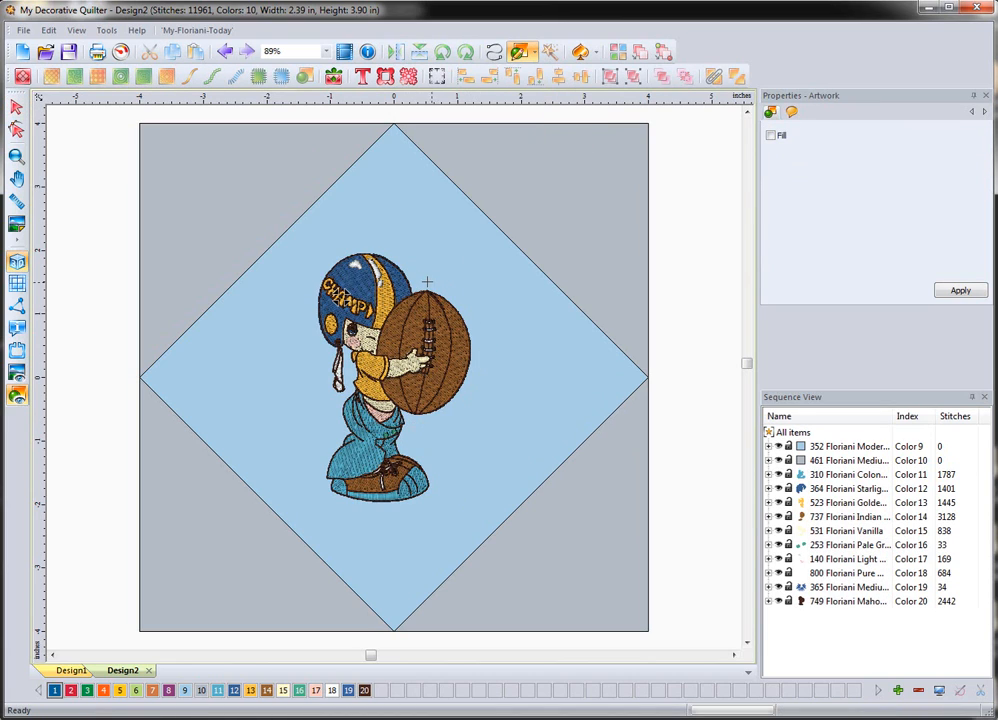
pyautogui.click(15, 105)
# Step: Create a single united outline around the grouped football figure at a distance of 0.08 in
pyautogui.click(388, 302)
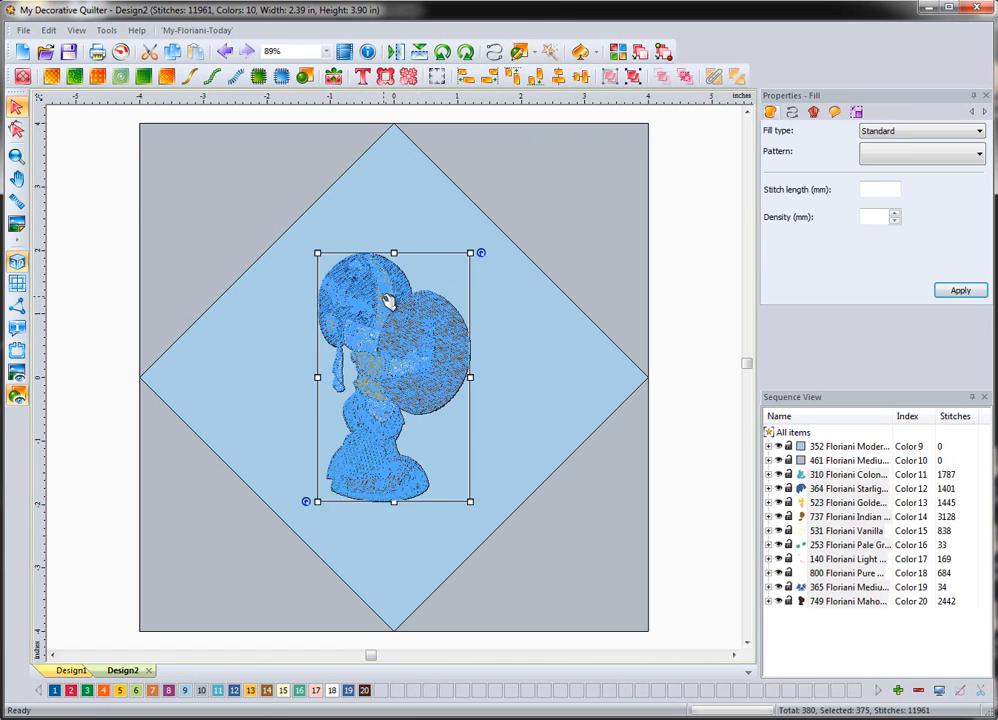
pyautogui.rightClick(388, 302)
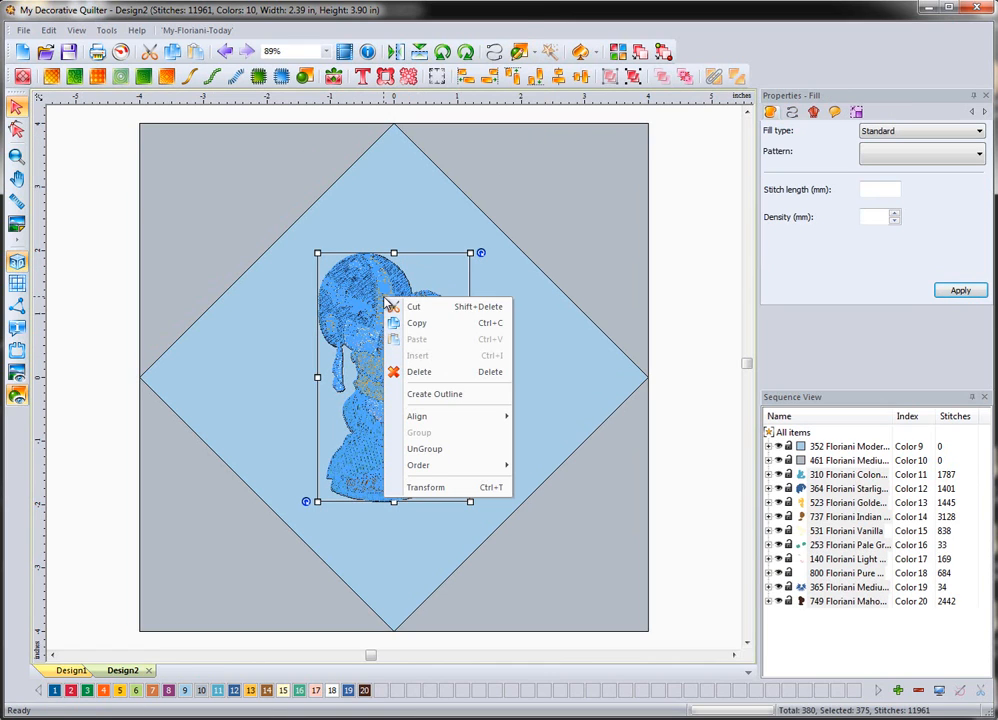
pyautogui.click(443, 394)
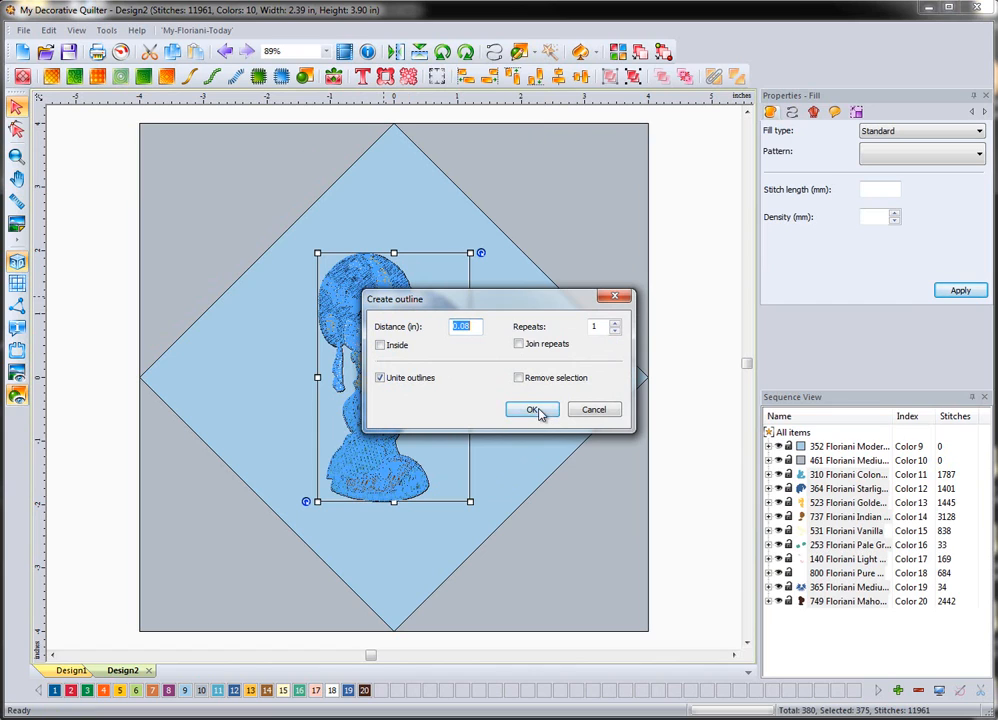
pyautogui.click(532, 410)
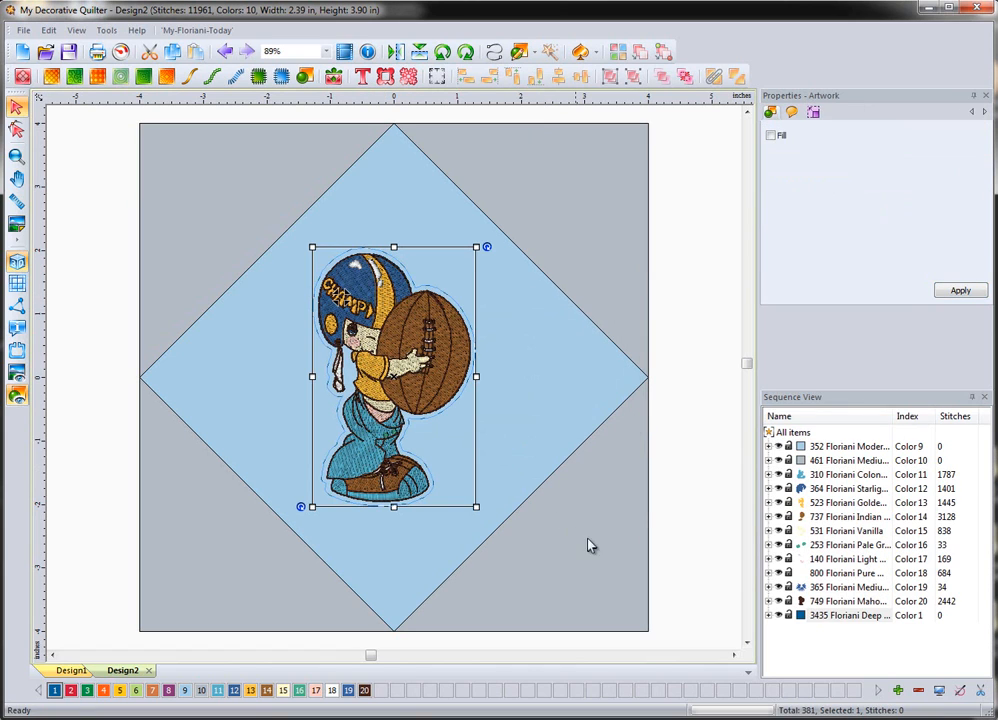
pyautogui.click(683, 468)
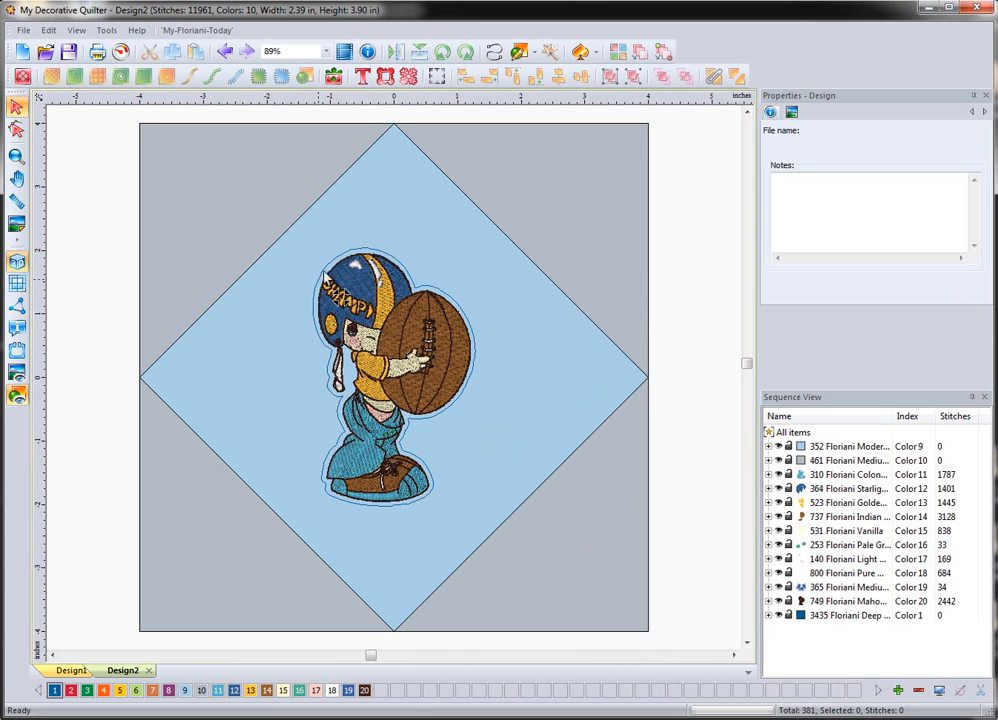
# Step: Combine the figure's outline with the light blue diamond and convert the resulting shape to an Echo Quilting fill
pyautogui.click(822, 616)
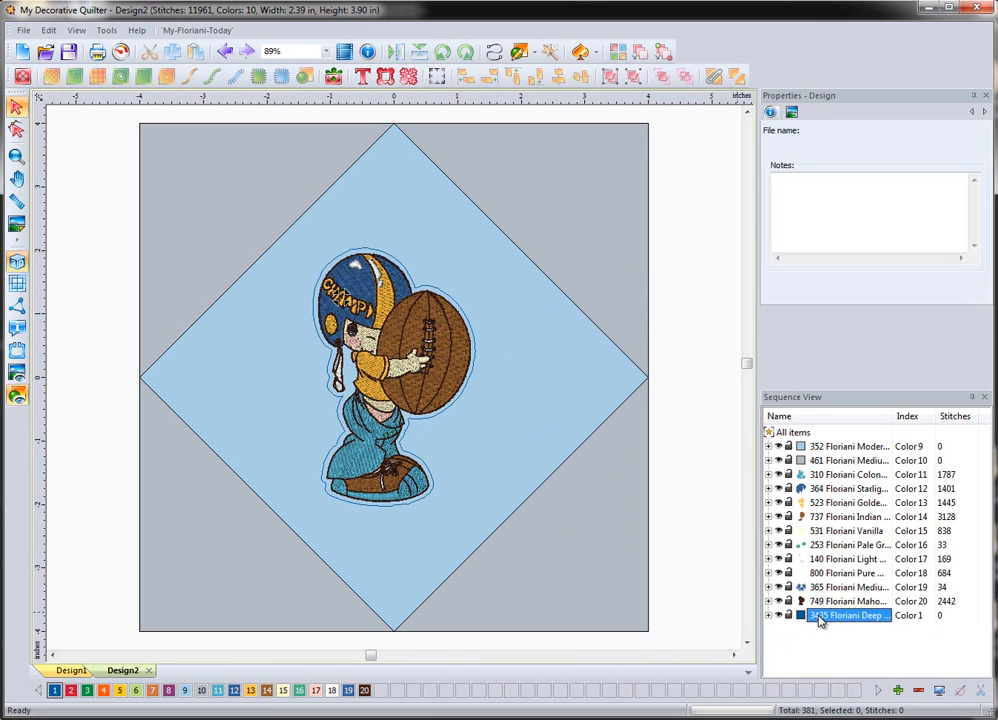
pyautogui.keyDown('ctrl'); pyautogui.click(816, 448); pyautogui.keyUp('ctrl')
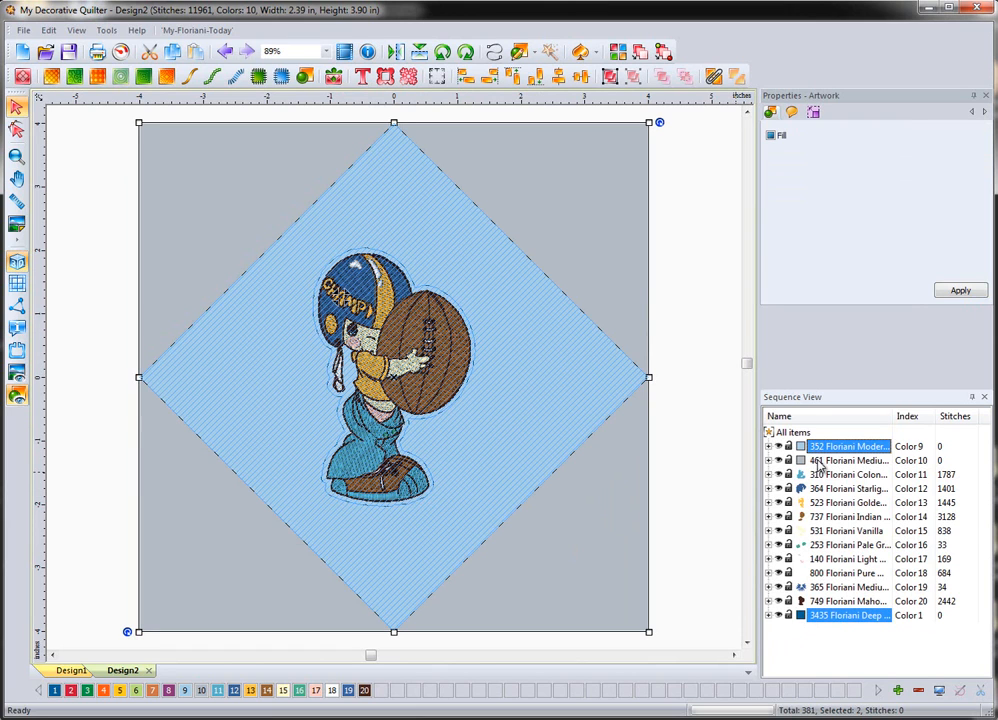
pyautogui.click(818, 462)
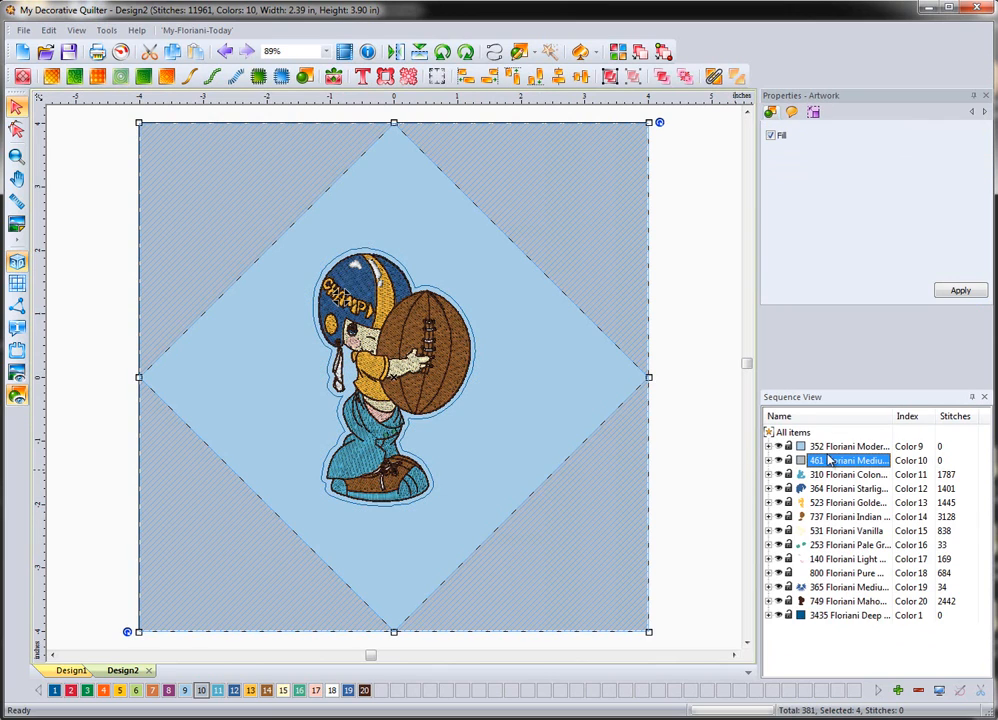
pyautogui.click(828, 450)
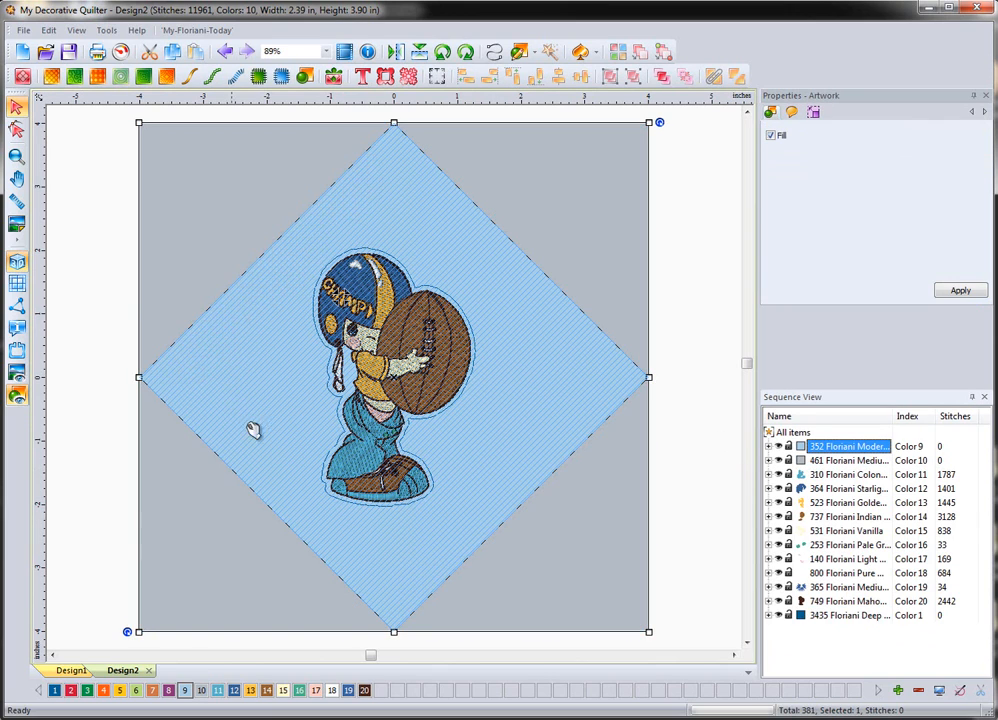
pyautogui.keyDown('ctrl'); pyautogui.click(817, 617); pyautogui.keyUp('ctrl')
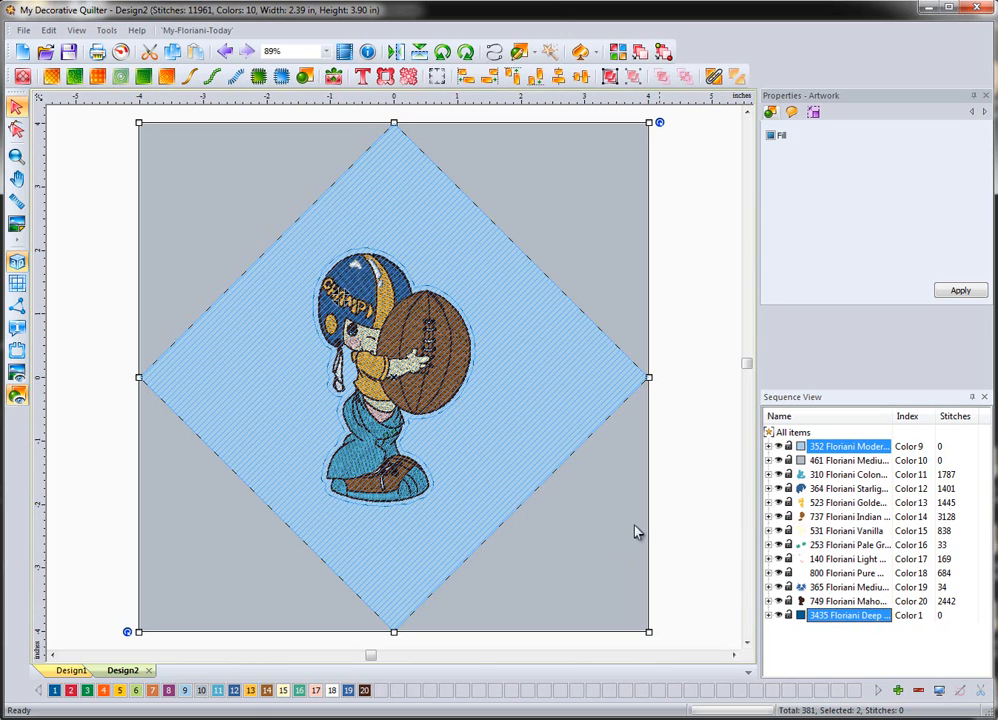
pyautogui.click(713, 79)
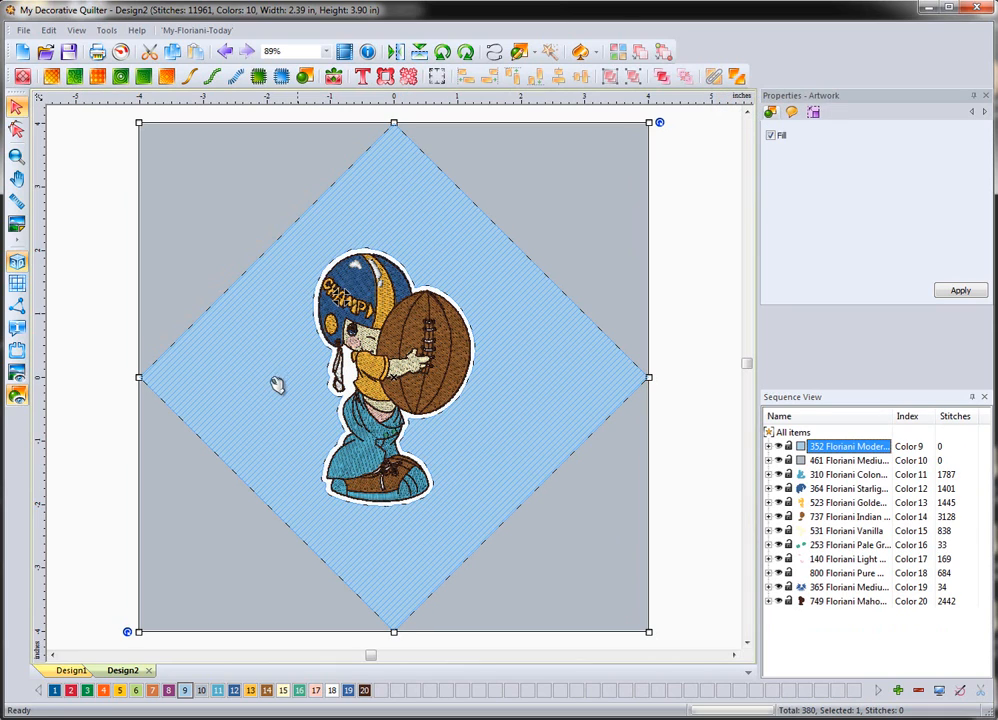
pyautogui.click(121, 80)
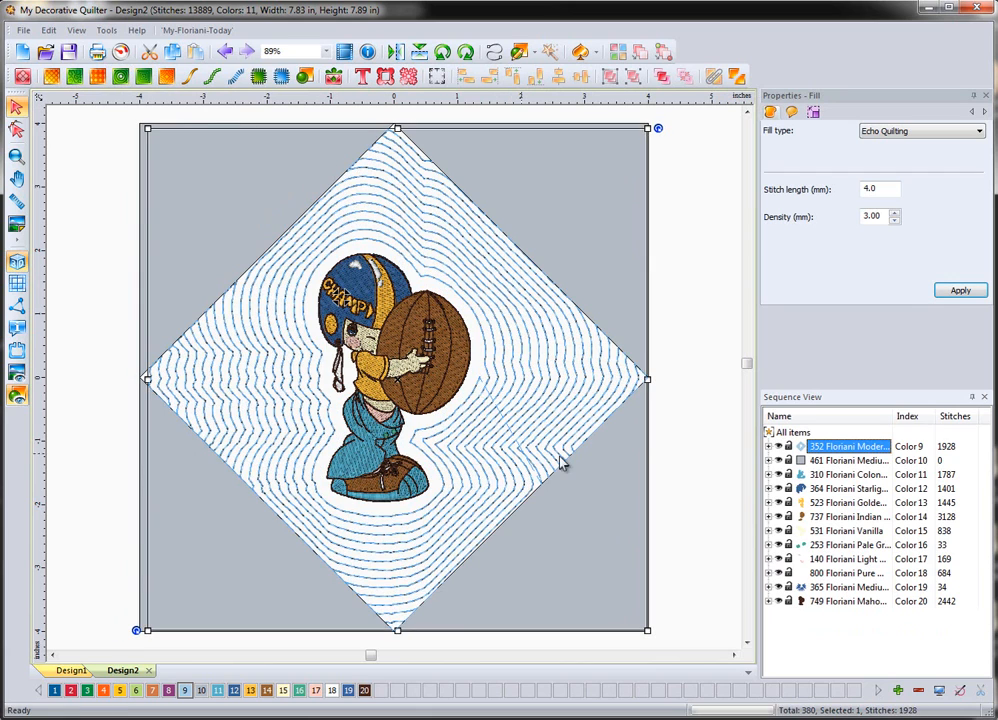
pyautogui.click(651, 438)
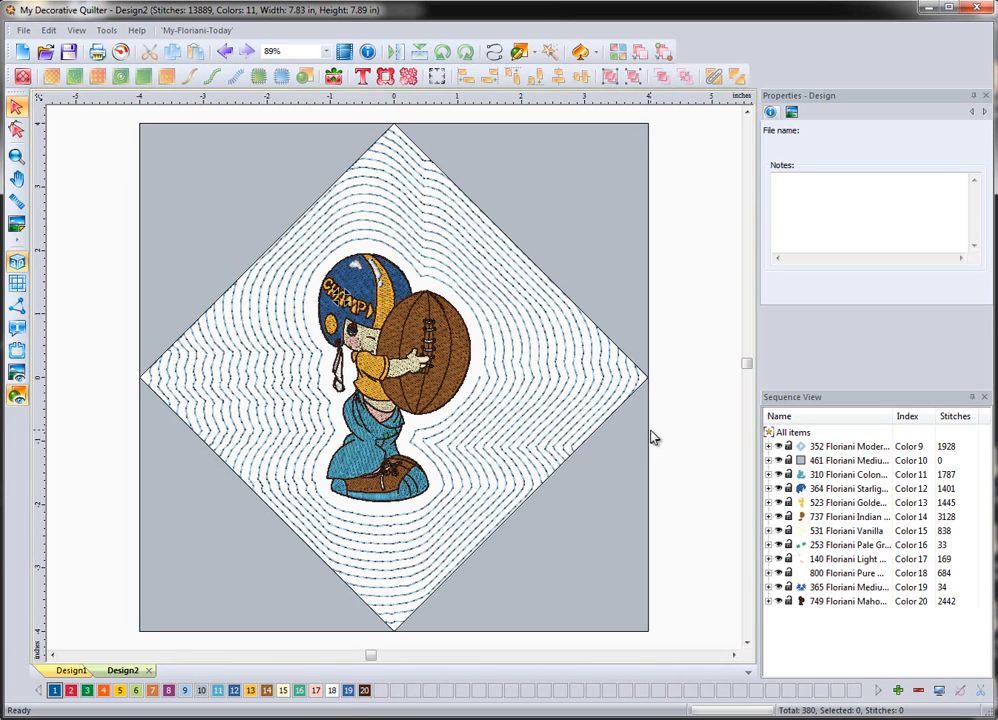
# Step: Undo the echo quilting fill, the path combination and the outline around the football figure
pyautogui.click(226, 52)
pyautogui.click(226, 52)
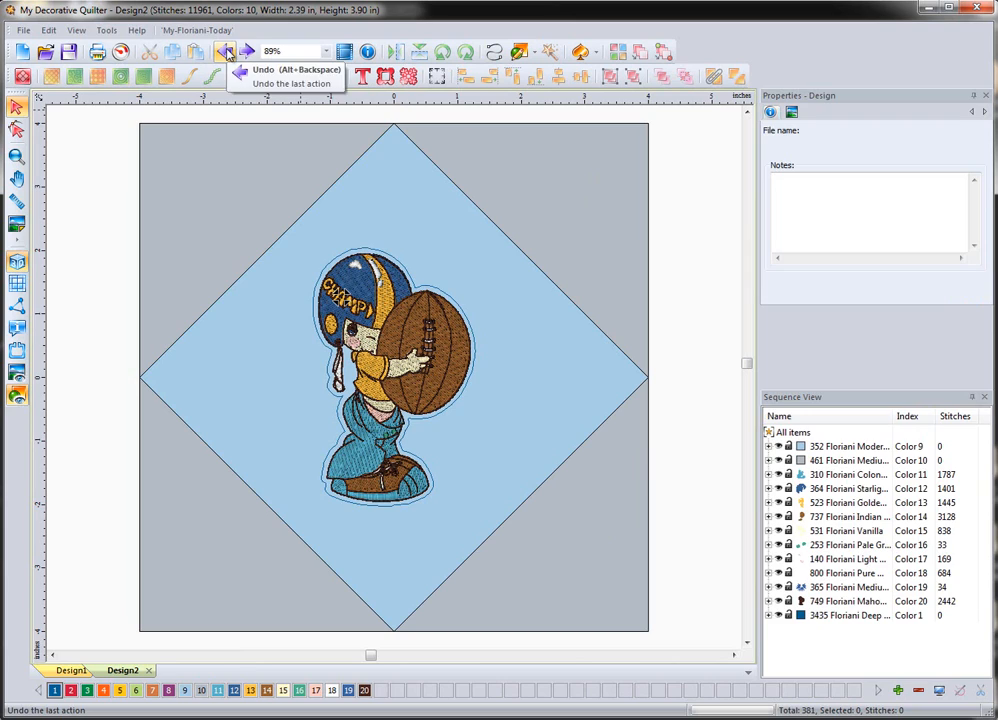
pyautogui.click(226, 52)
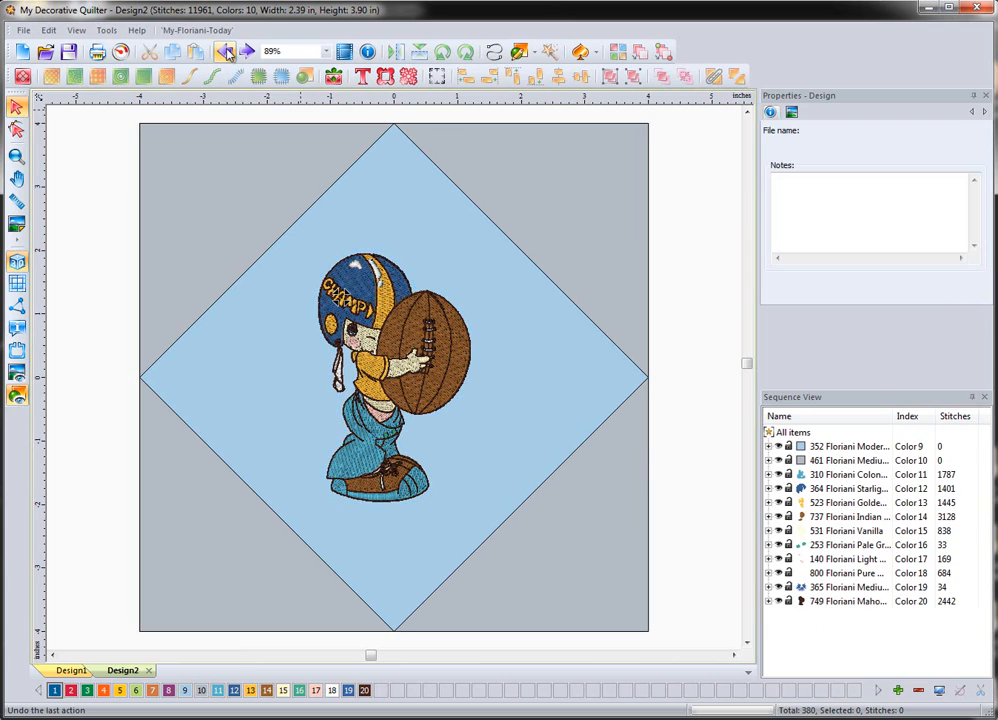
# Step: Draw a closed outline by hand around the whole football figure with the artwork Pen, keeping a small margin from the stitches
pyautogui.click(519, 53)
pyautogui.click(421, 270)
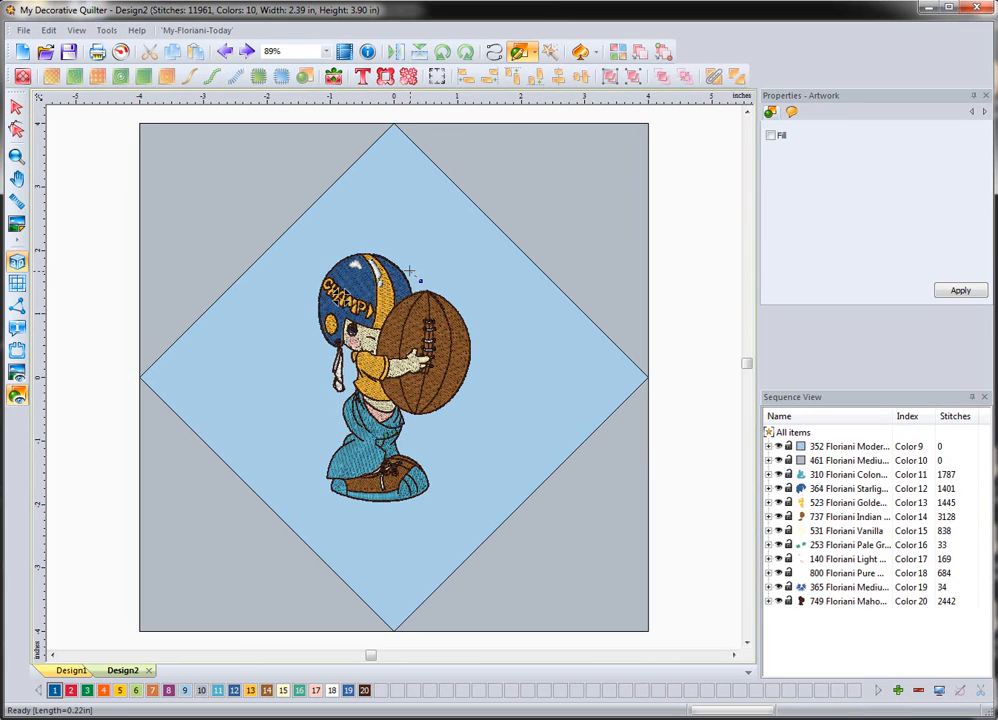
pyautogui.click(389, 247)
pyautogui.click(359, 248)
pyautogui.click(311, 277)
pyautogui.click(311, 301)
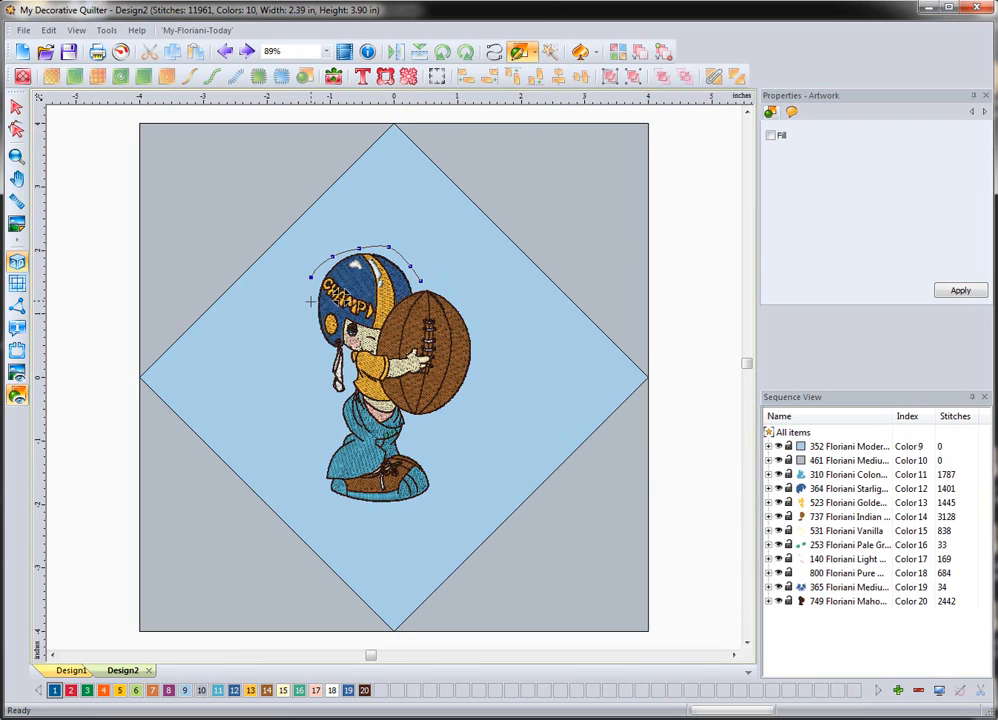
pyautogui.click(313, 329)
pyautogui.click(316, 345)
pyautogui.click(321, 360)
pyautogui.click(333, 413)
pyautogui.click(327, 436)
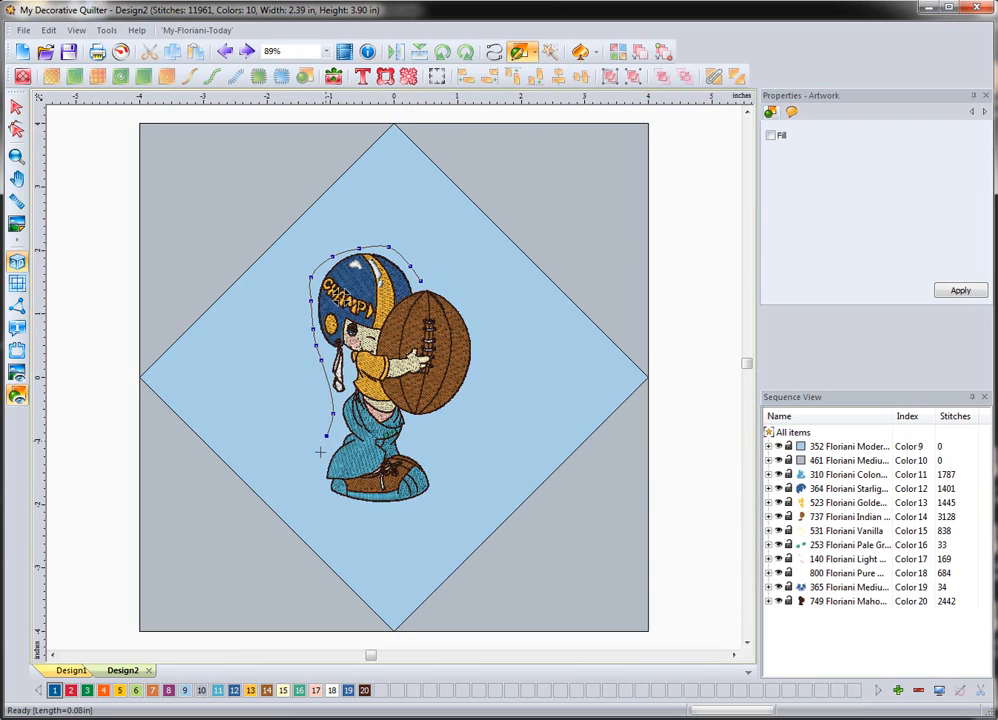
pyautogui.click(317, 474)
pyautogui.click(320, 509)
pyautogui.click(428, 510)
pyautogui.click(439, 478)
pyautogui.click(430, 452)
pyautogui.click(431, 426)
pyautogui.click(464, 403)
pyautogui.click(483, 371)
pyautogui.click(485, 322)
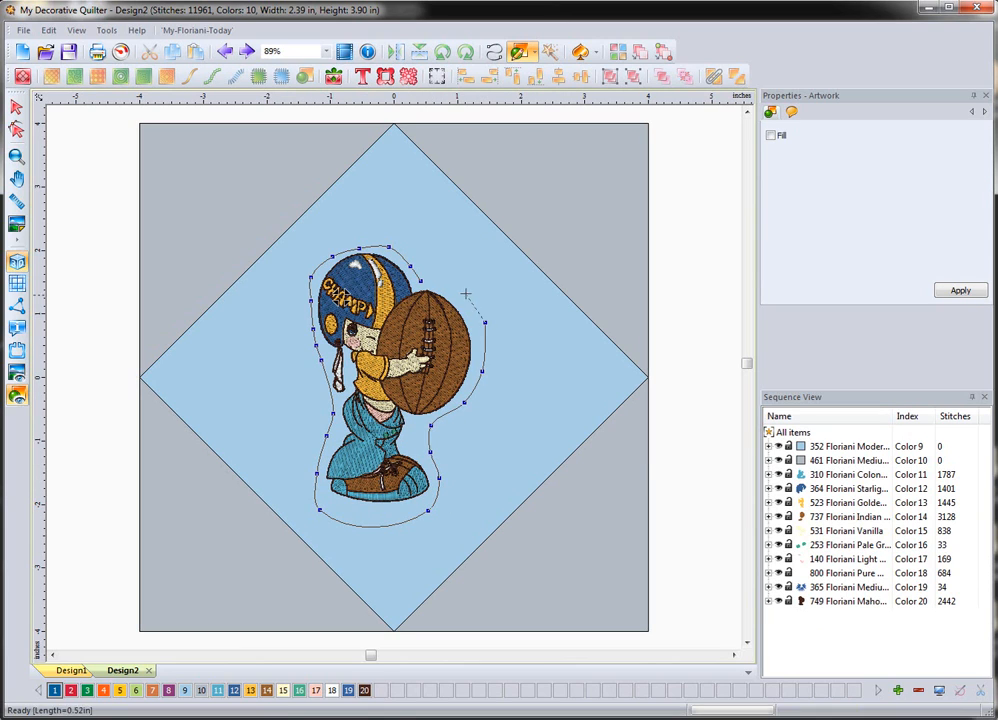
pyautogui.click(461, 290)
pyautogui.click(422, 280)
pyautogui.press('Return')
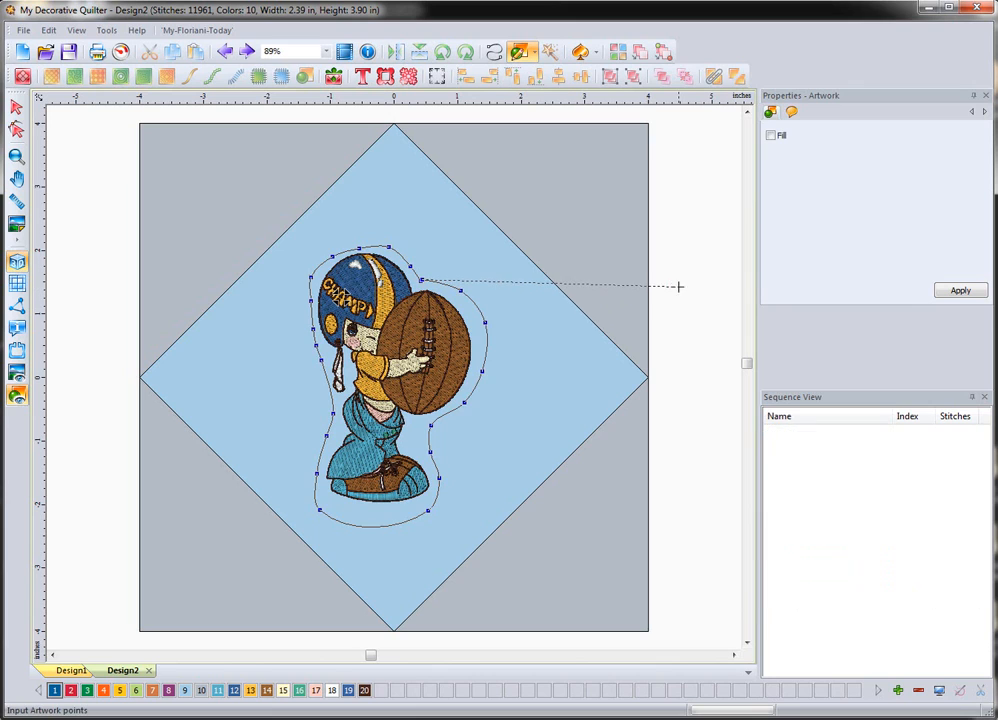
# Step: Combine the hand-drawn outline with the light blue diamond to cut an opening around the football figure
pyautogui.click(16, 107)
pyautogui.click(441, 283)
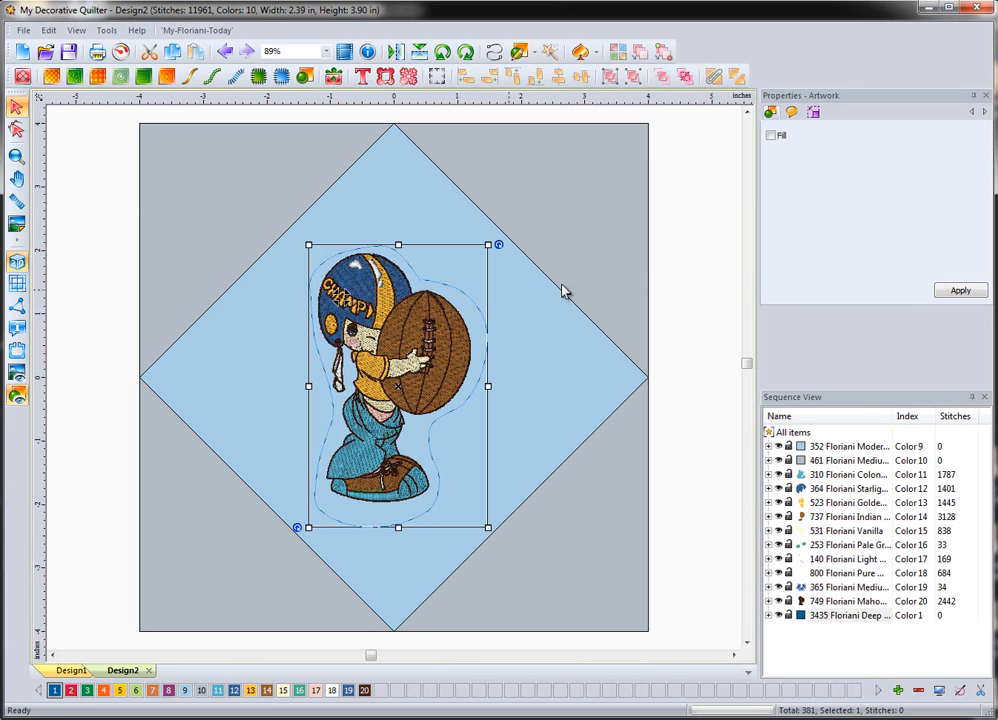
pyautogui.click(525, 293)
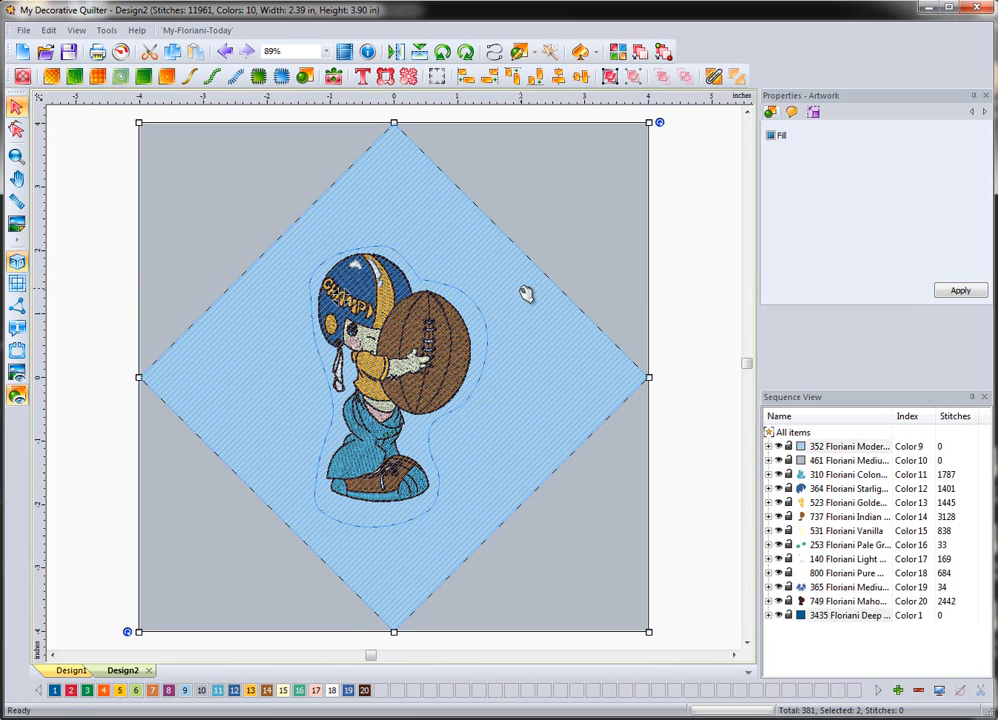
pyautogui.click(713, 76)
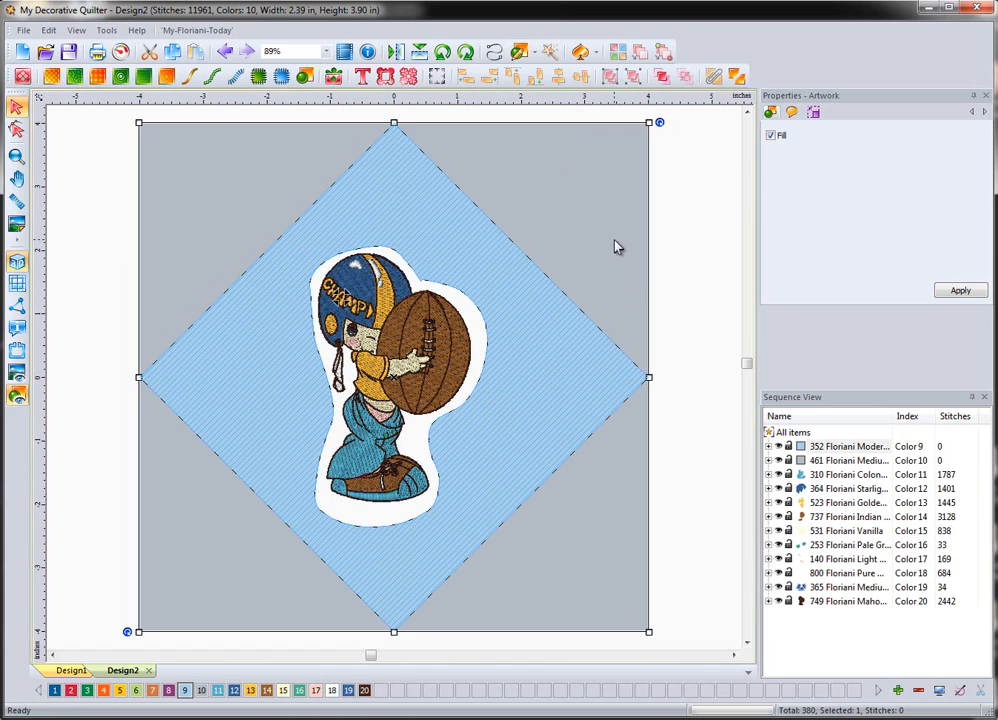
# Step: Undo the path combination and the hand-drawn outline, leaving nothing selected
pyautogui.click(224, 52)
pyautogui.click(224, 52)
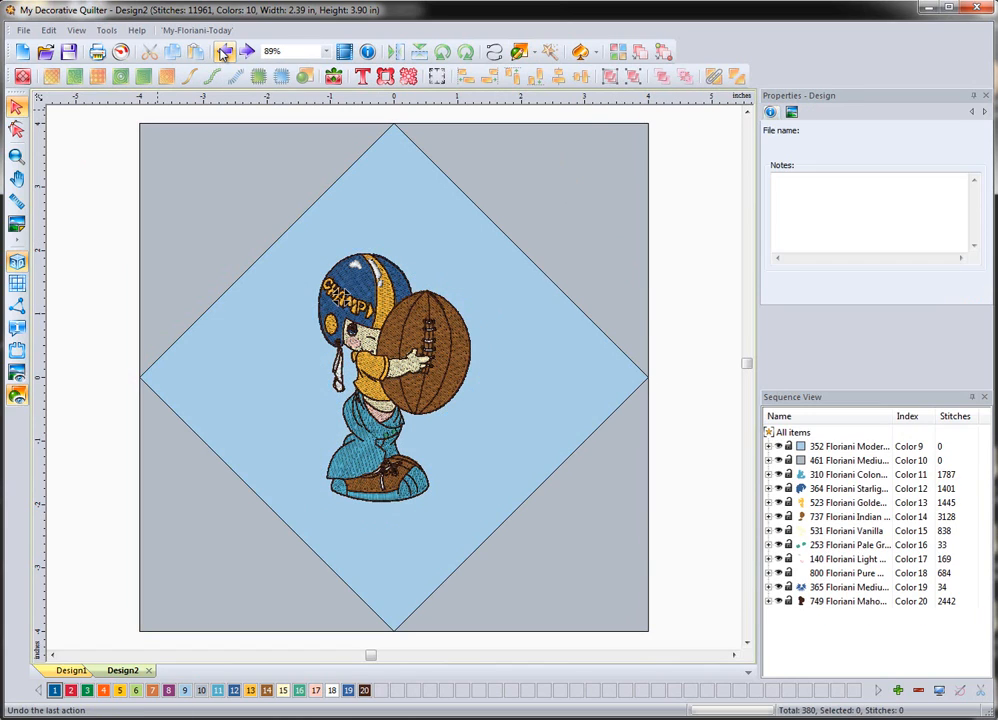
pyautogui.click(588, 452)
# Step: Create one united outline around the grouped football figure, offset by 0.08 in
pyautogui.click(383, 356)
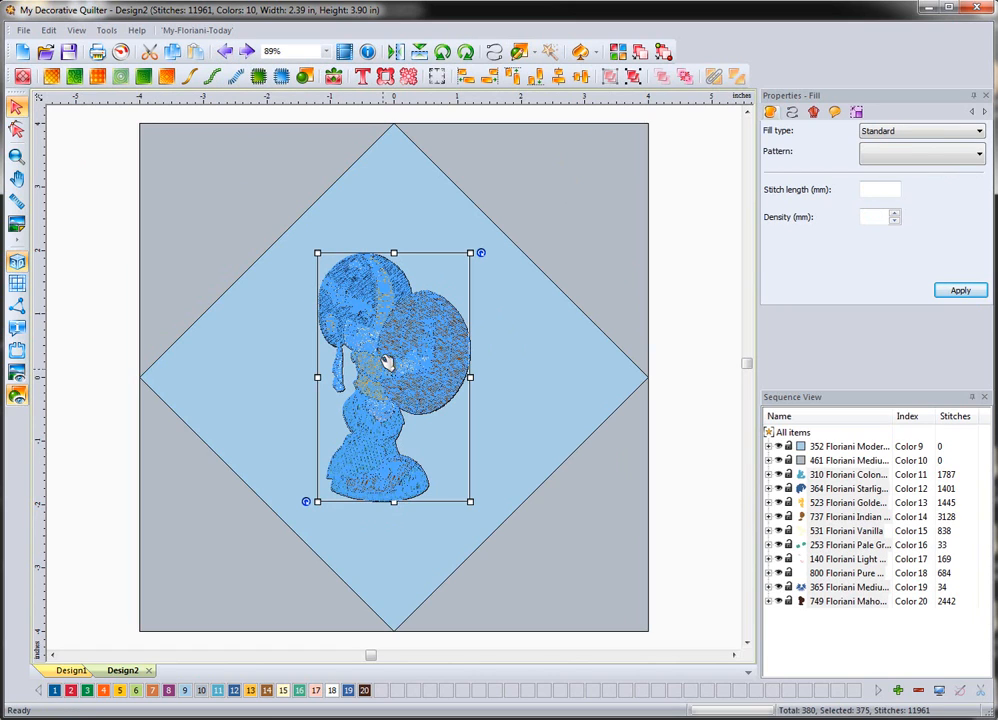
pyautogui.rightClick(381, 337)
pyautogui.click(443, 430)
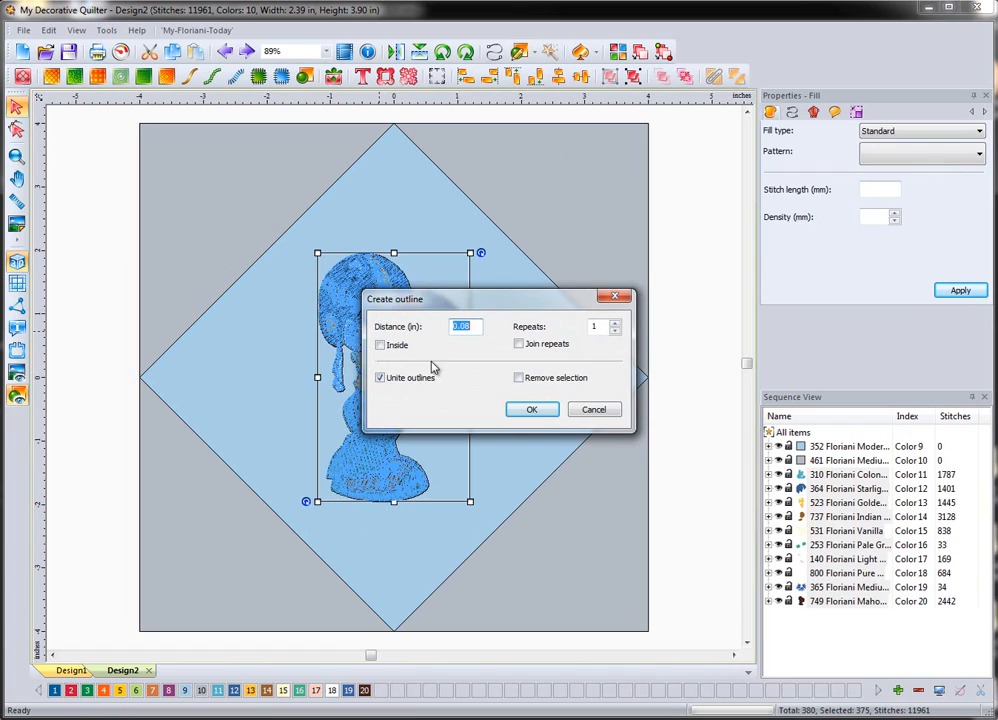
pyautogui.click(532, 409)
pyautogui.click(689, 452)
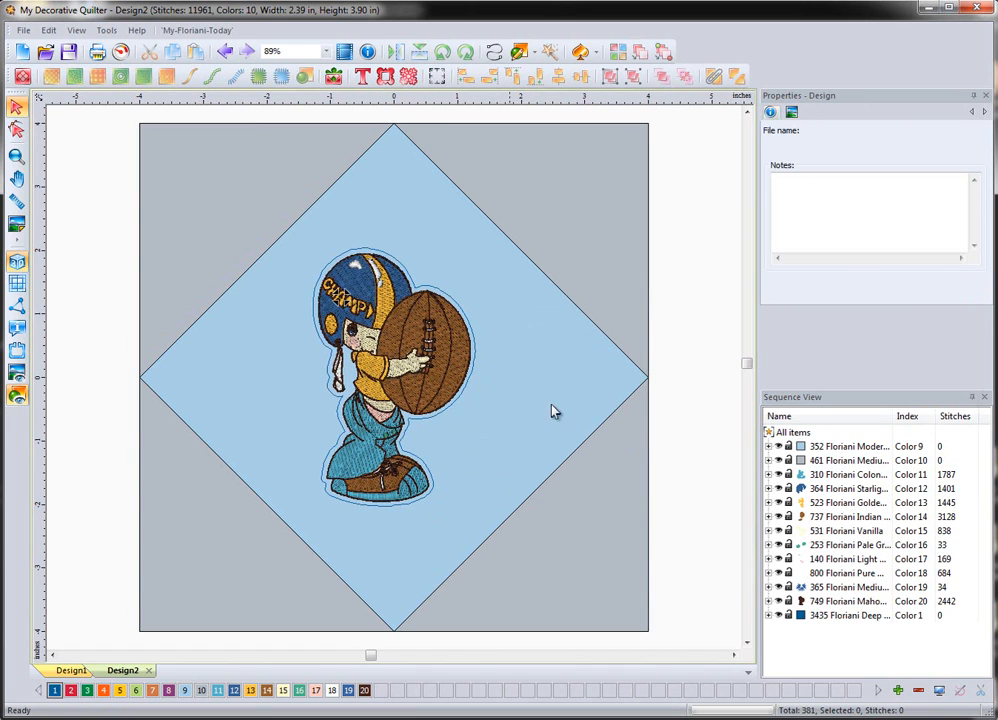
# Step: Combine the created outline with the light blue diamond and turn the combined shape into an Echo Quilting fill around the figure
pyautogui.click(476, 374)
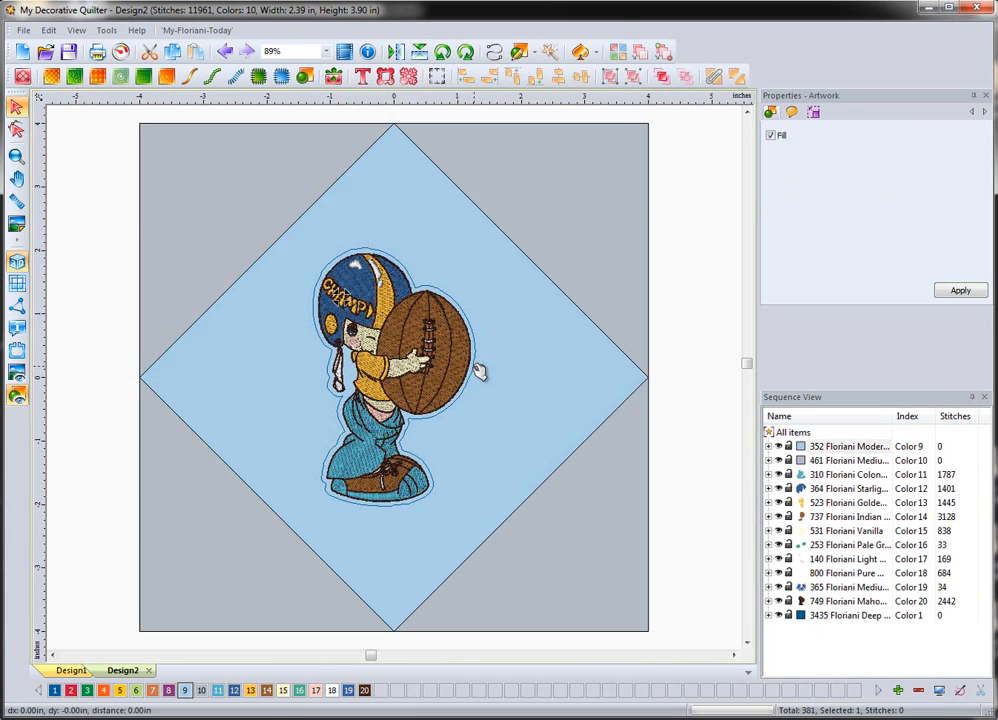
pyautogui.click(850, 616)
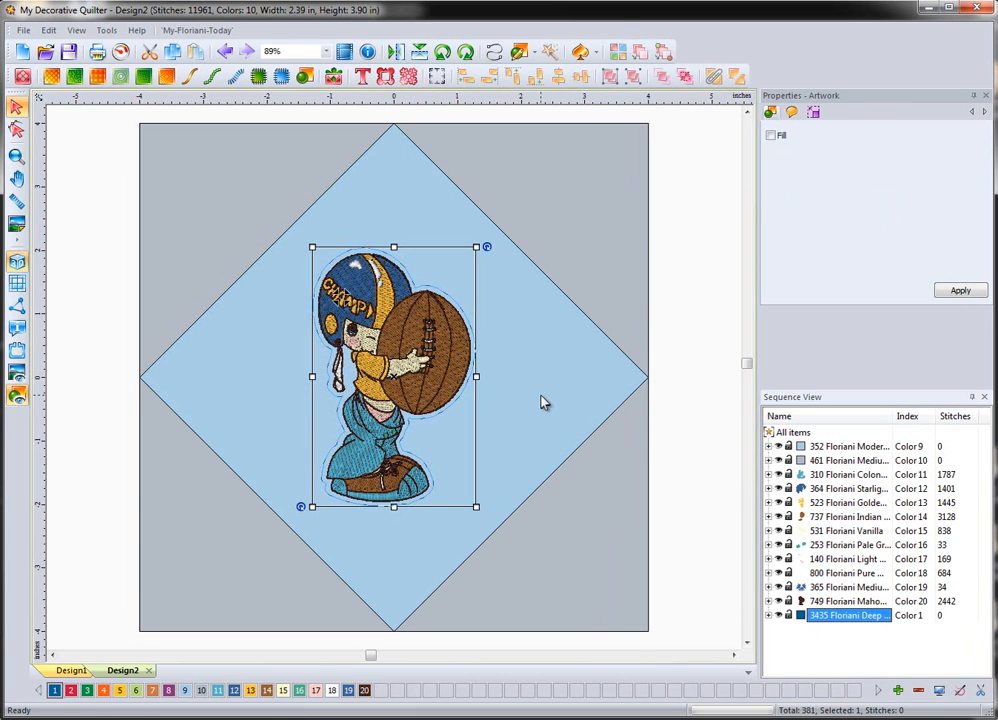
pyautogui.keyDown('ctrl'); pyautogui.click(541, 402); pyautogui.keyUp('ctrl')
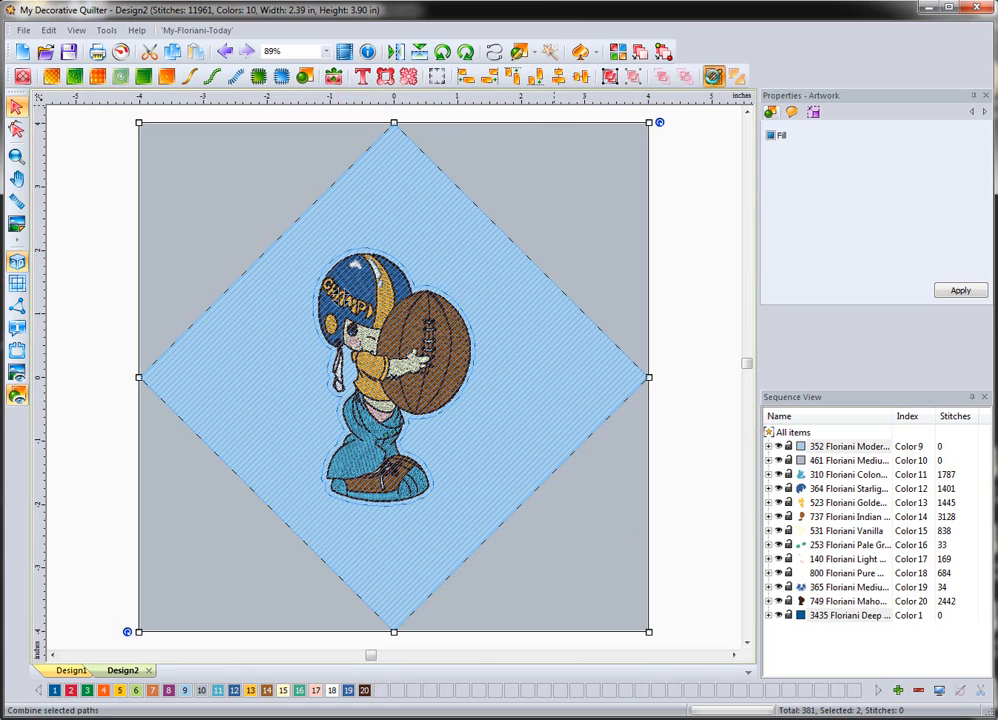
pyautogui.click(713, 77)
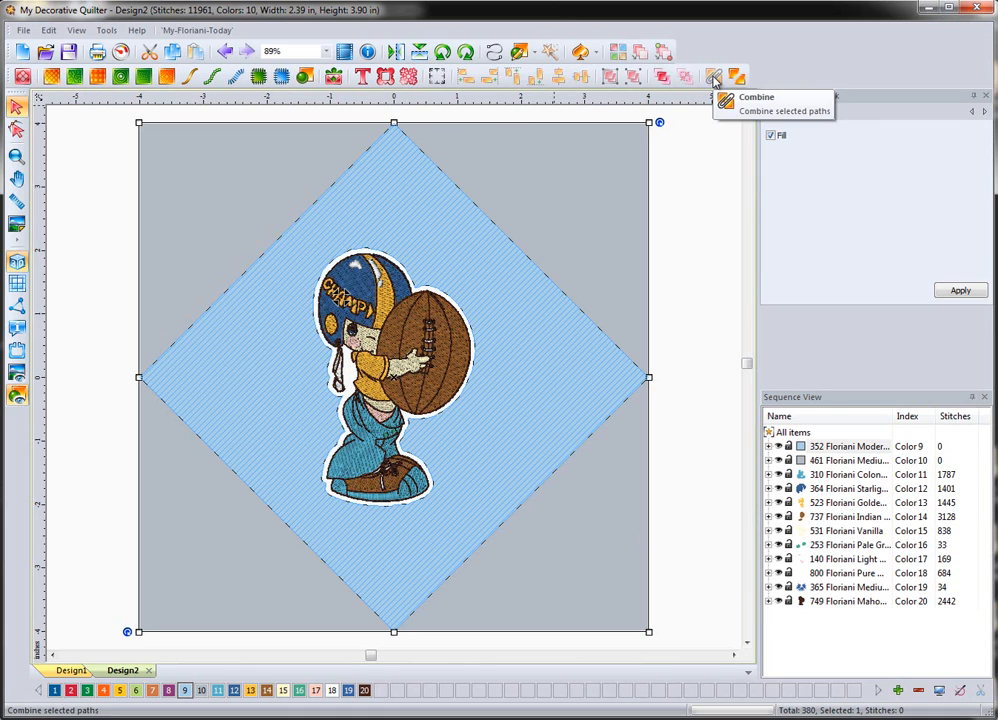
pyautogui.click(119, 78)
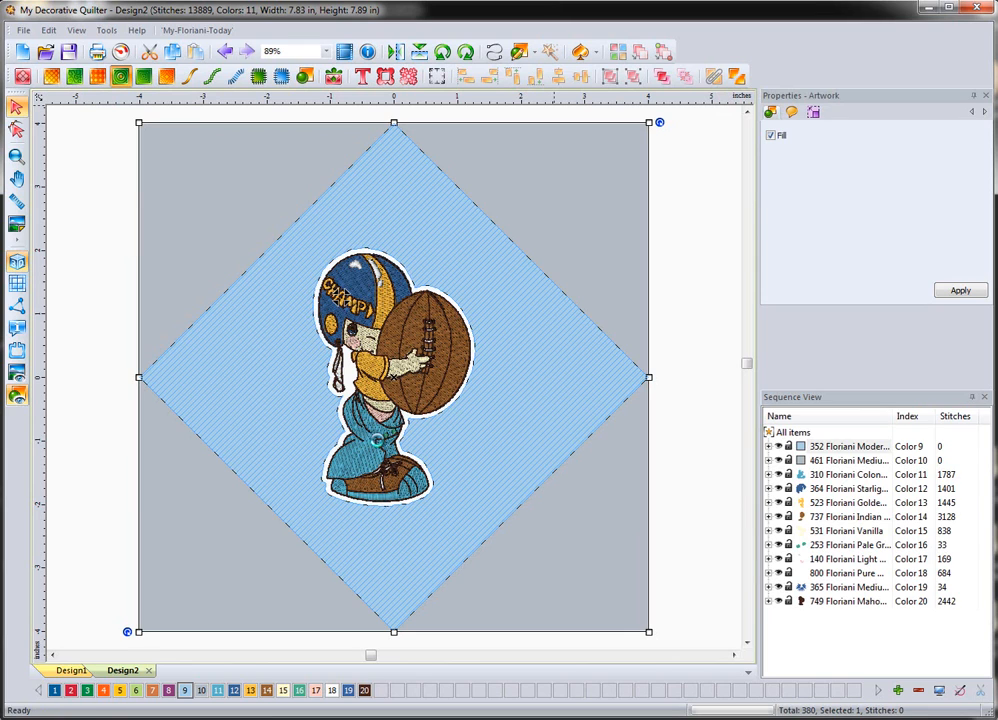
pyautogui.click(688, 299)
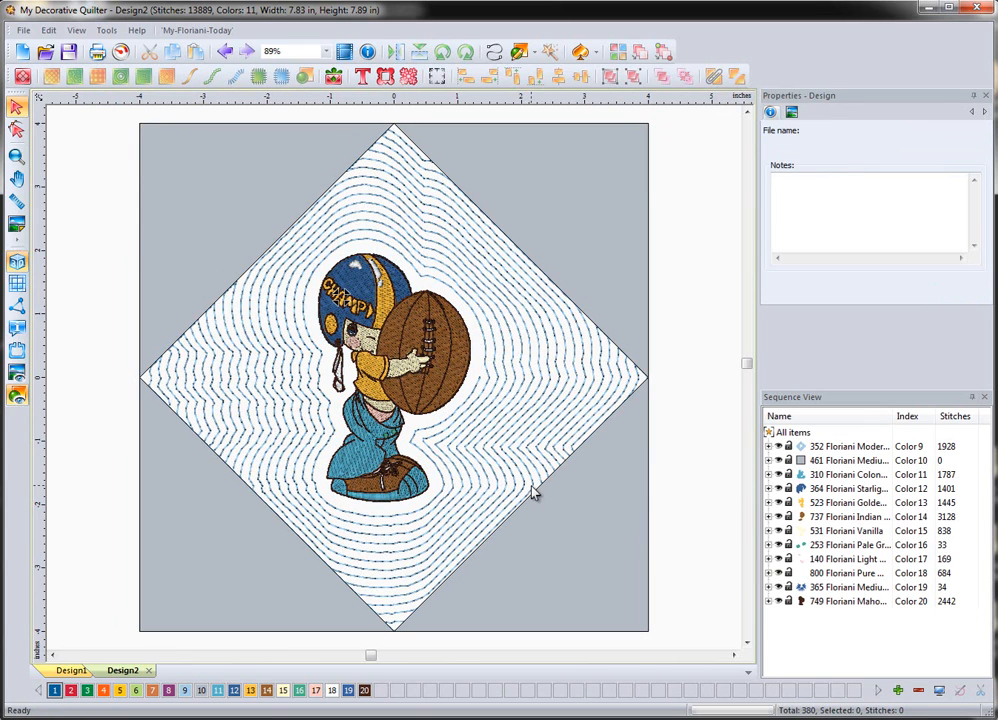